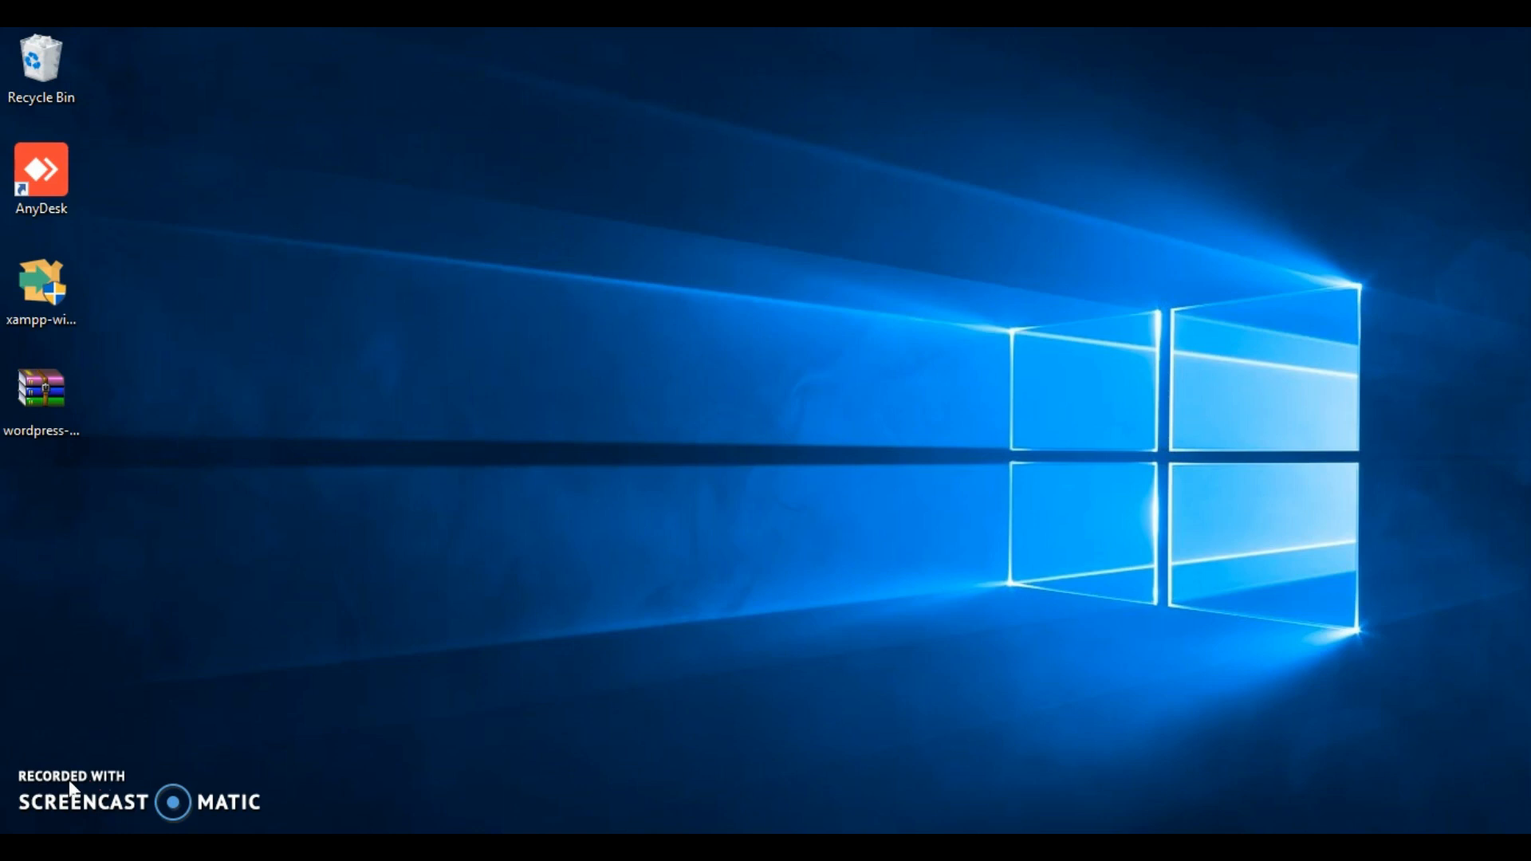
- Extract the wordpress-4.9.1 archive directly onto the desktop
{"action": "left_click", "coordinate": [38, 432]}
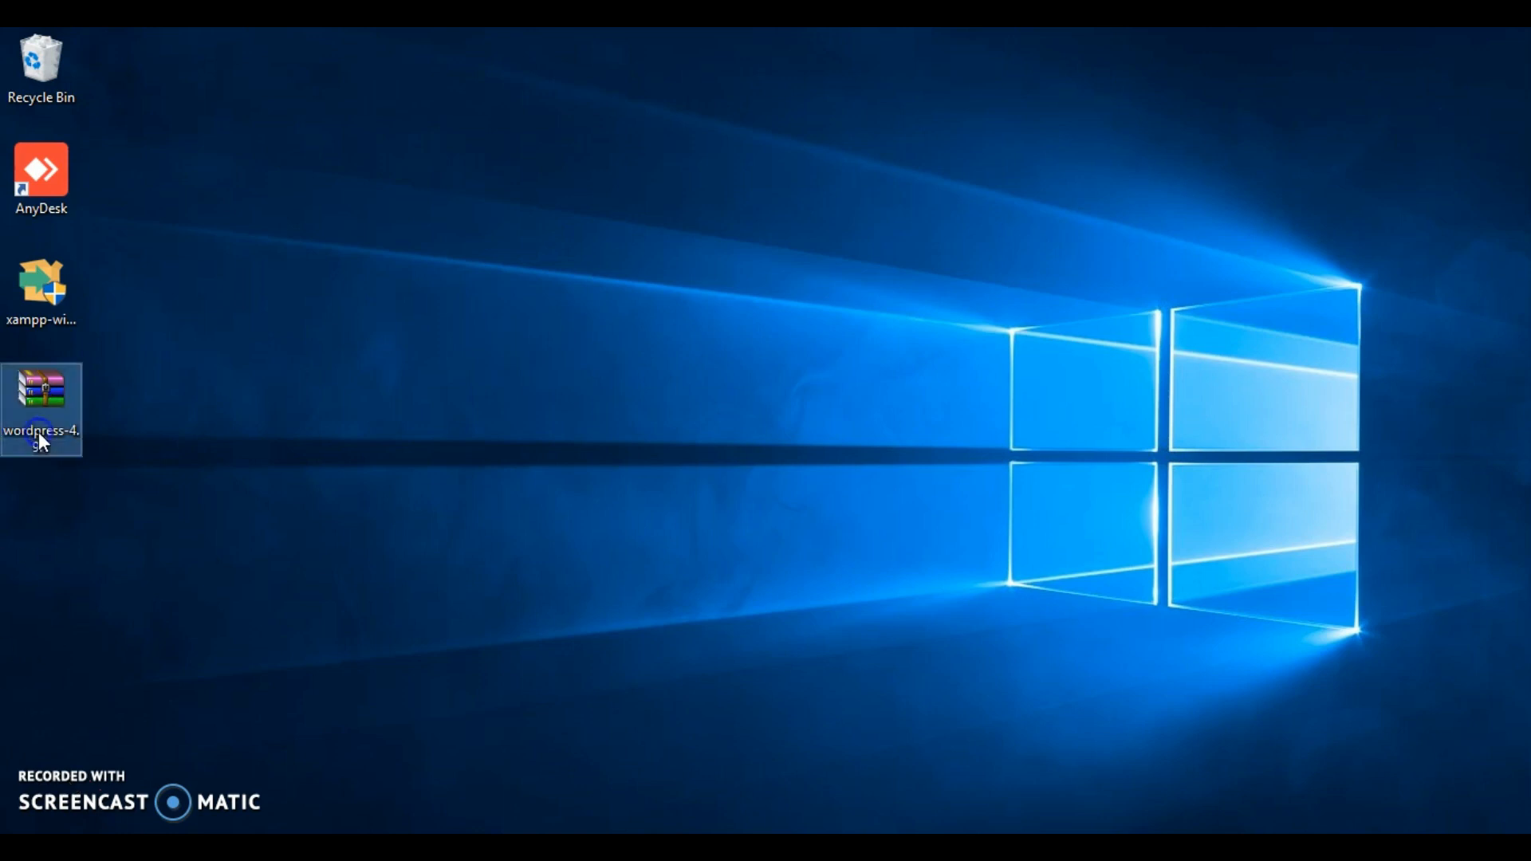
{"action": "right_click", "coordinate": [38, 435]}
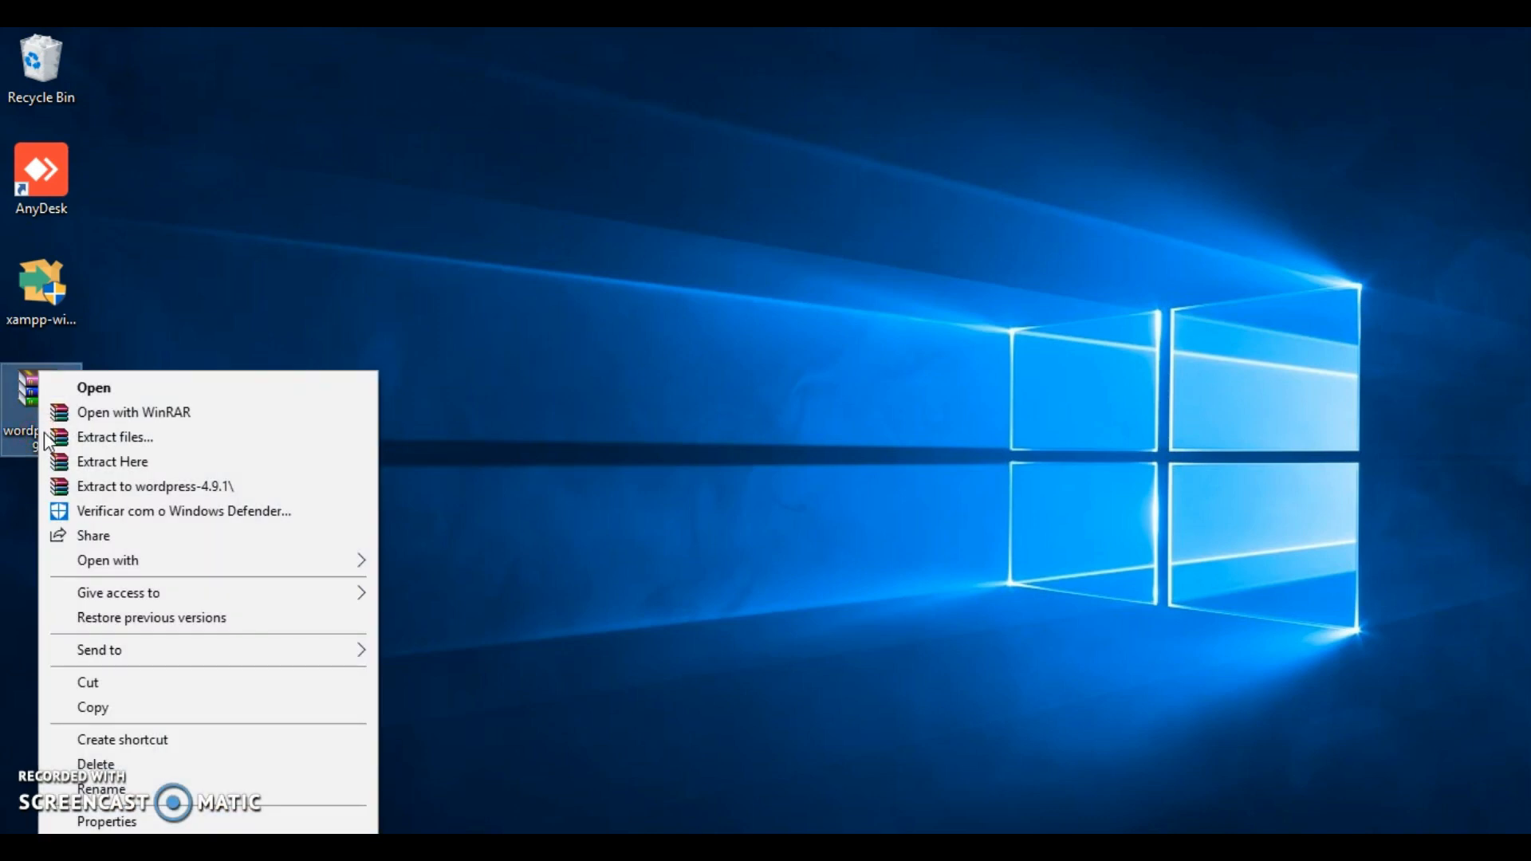
{"action": "left_click", "coordinate": [121, 461]}
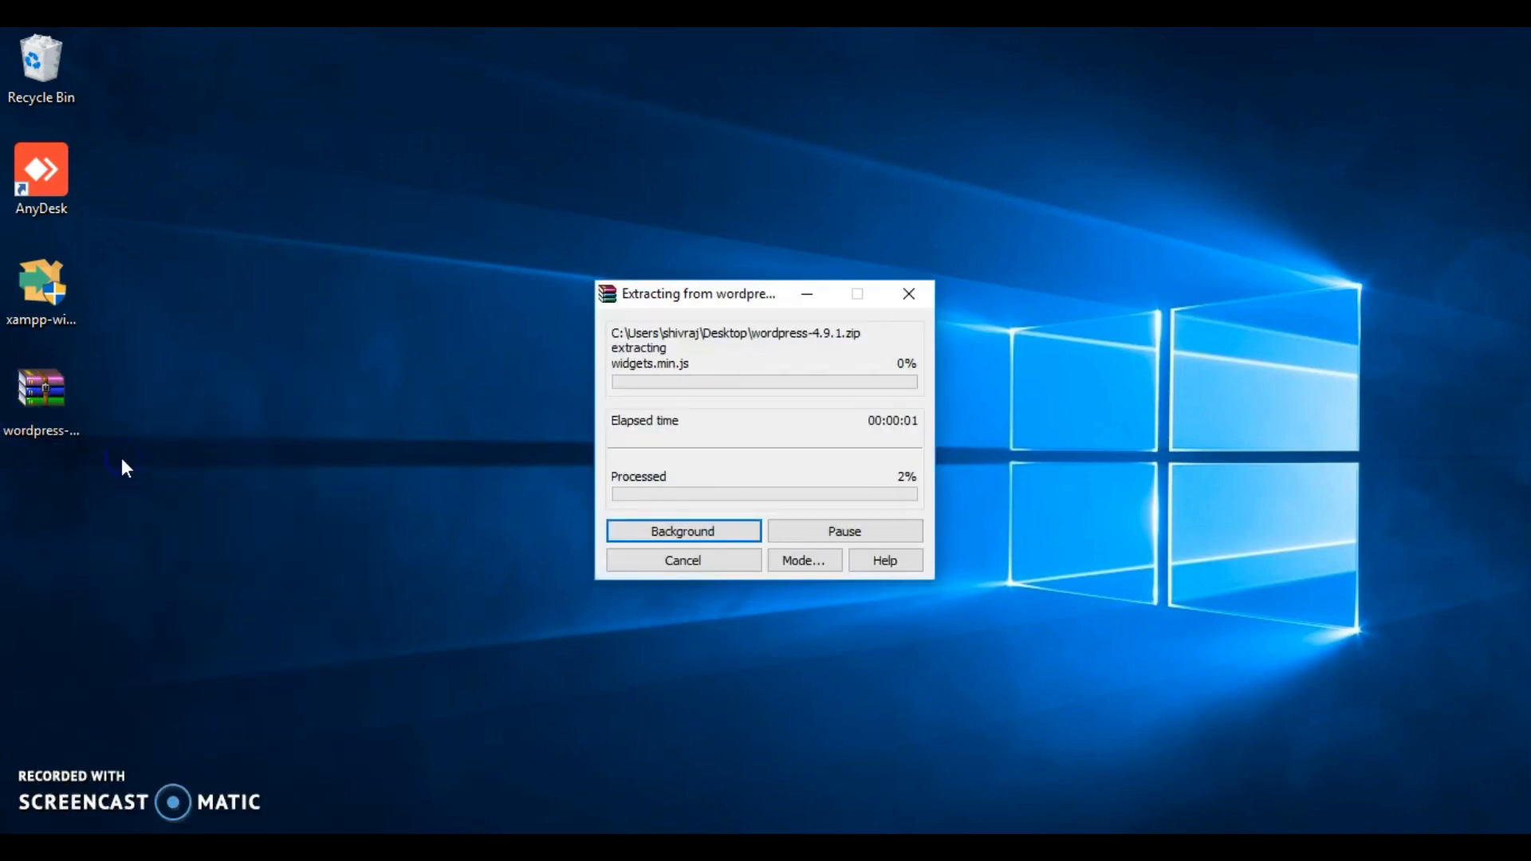
{"action": "left_click", "coordinate": [453, 582]}
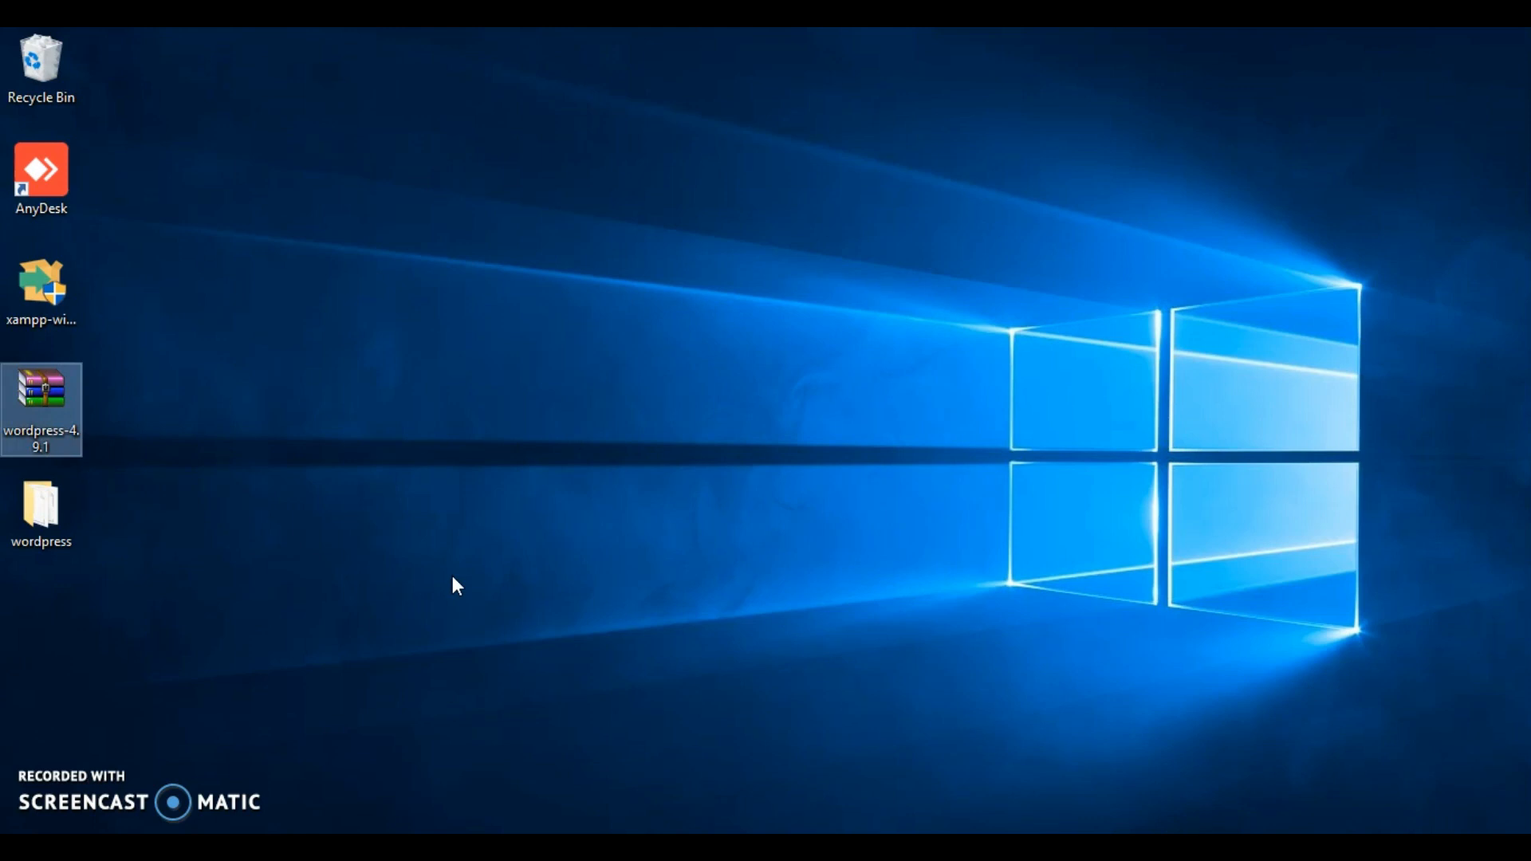
{"action": "left_click", "coordinate": [177, 607]}
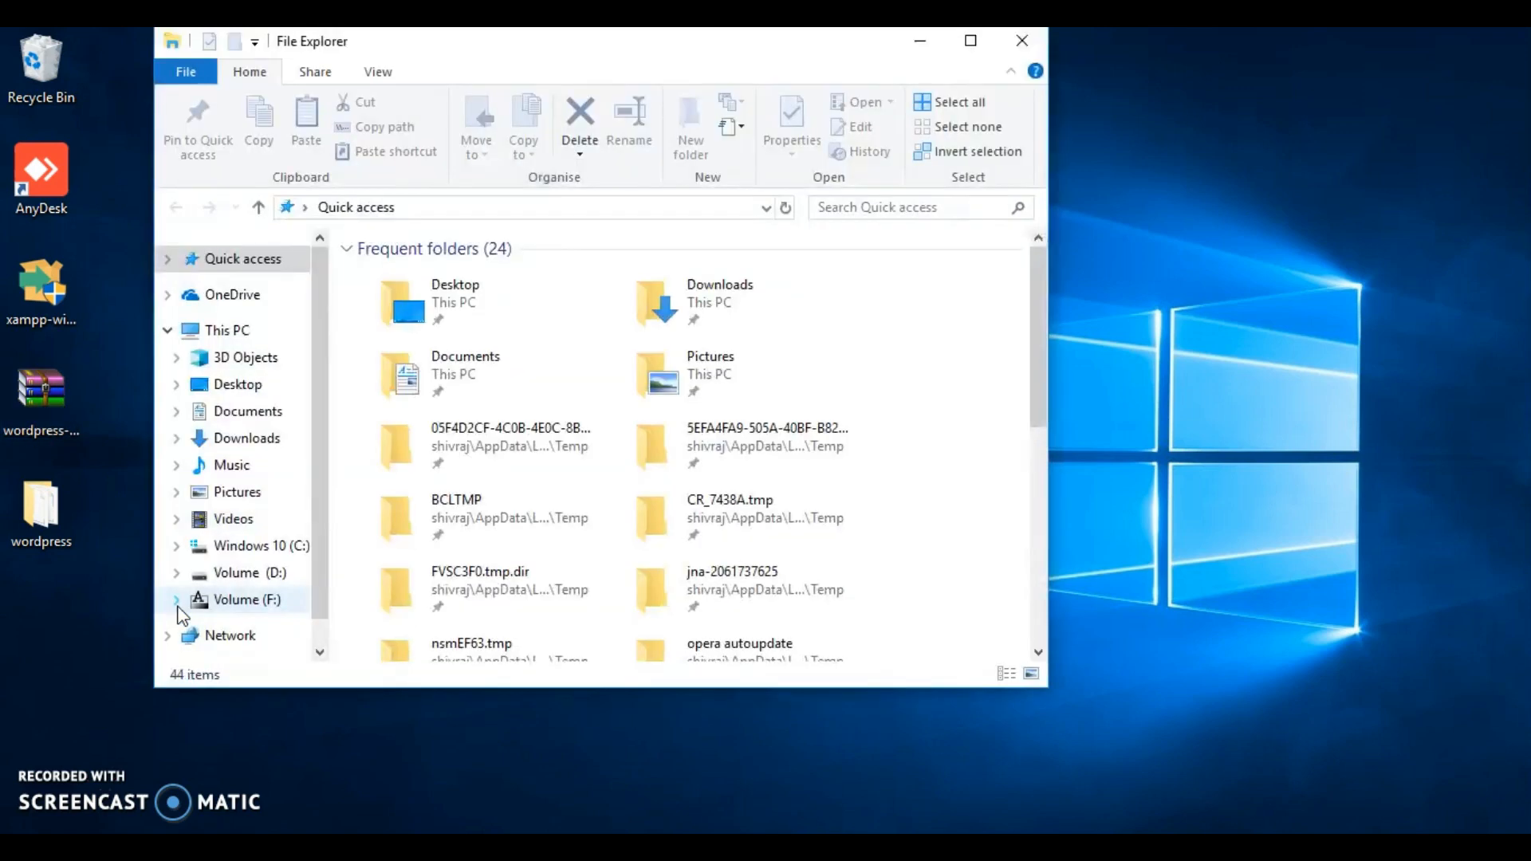
- Move the extracted wordpress folder from the desktop into C:\xampp\htdocs using File Explorer, and close the folder window
{"action": "left_click", "coordinate": [210, 575]}
{"action": "left_click", "coordinate": [209, 545]}
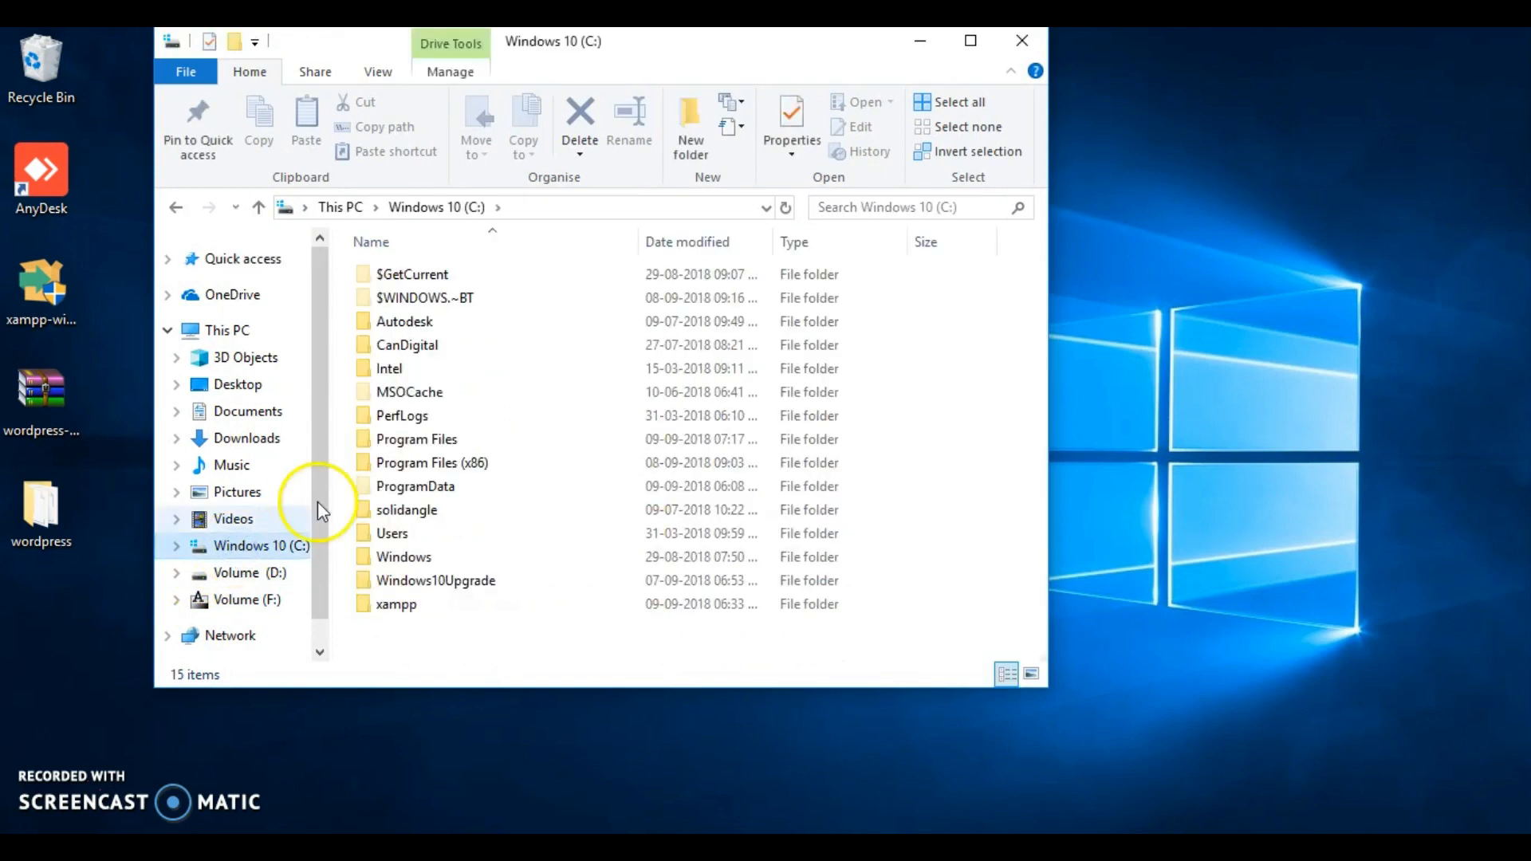
{"action": "double_click", "coordinate": [422, 606]}
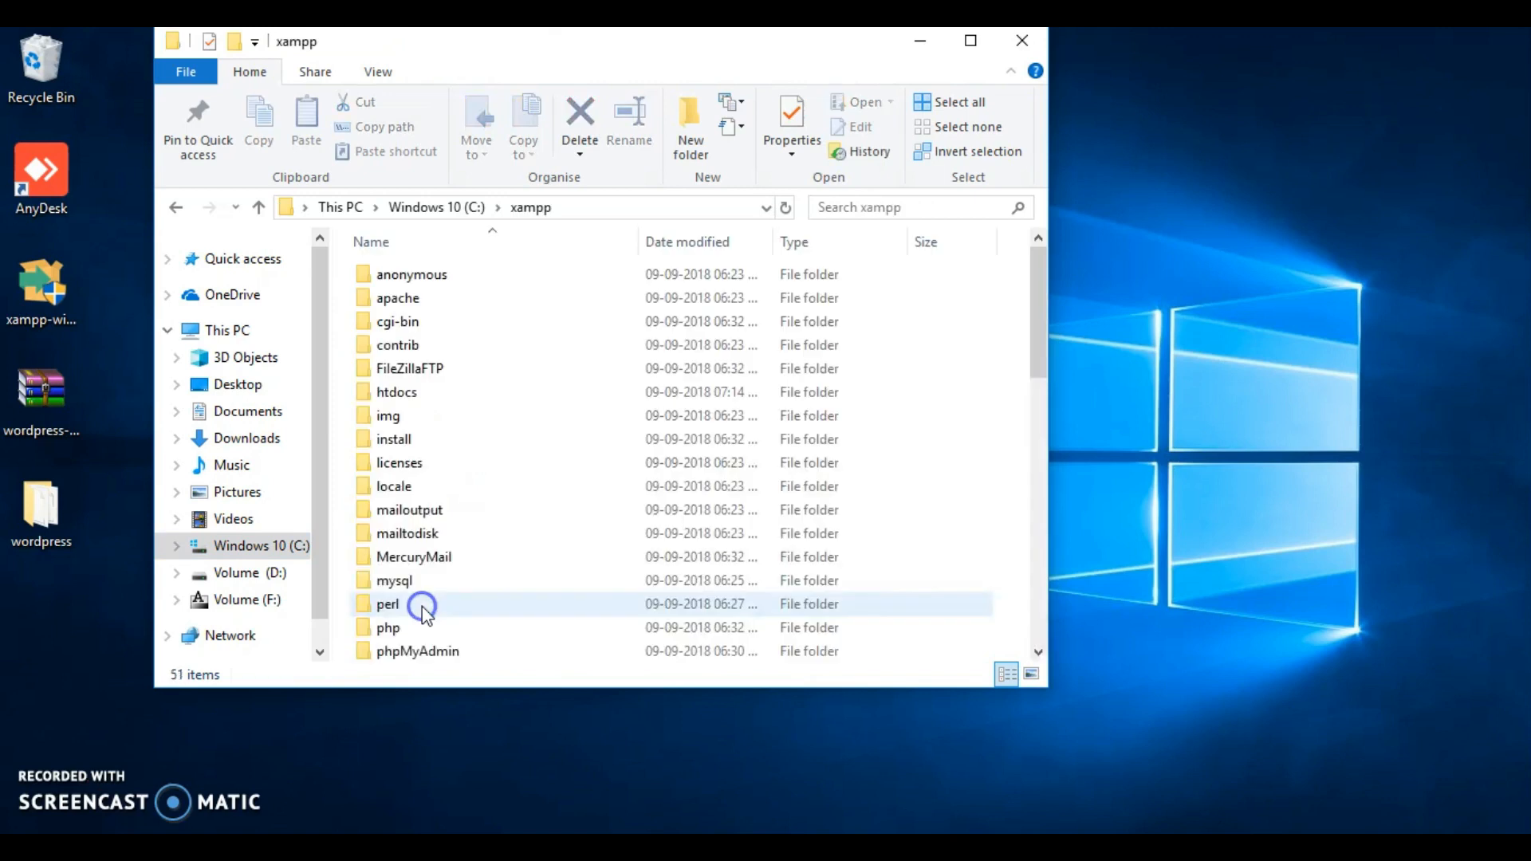
{"action": "left_click", "coordinate": [407, 393]}
{"action": "double_click", "coordinate": [407, 392]}
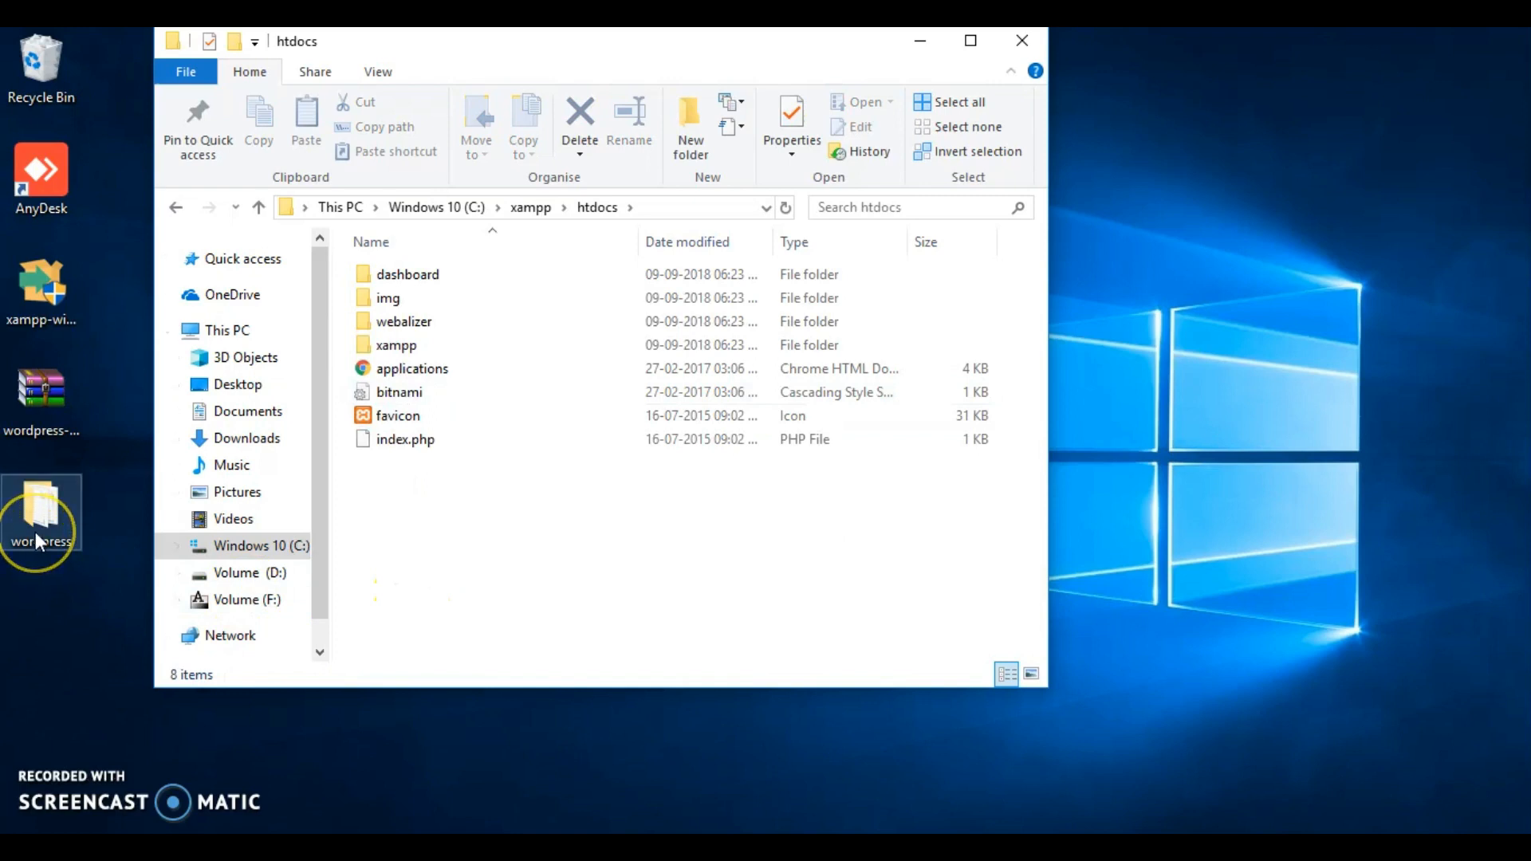
{"action": "left_click_drag", "start_coordinate": [35, 533], "coordinate": [516, 538]}
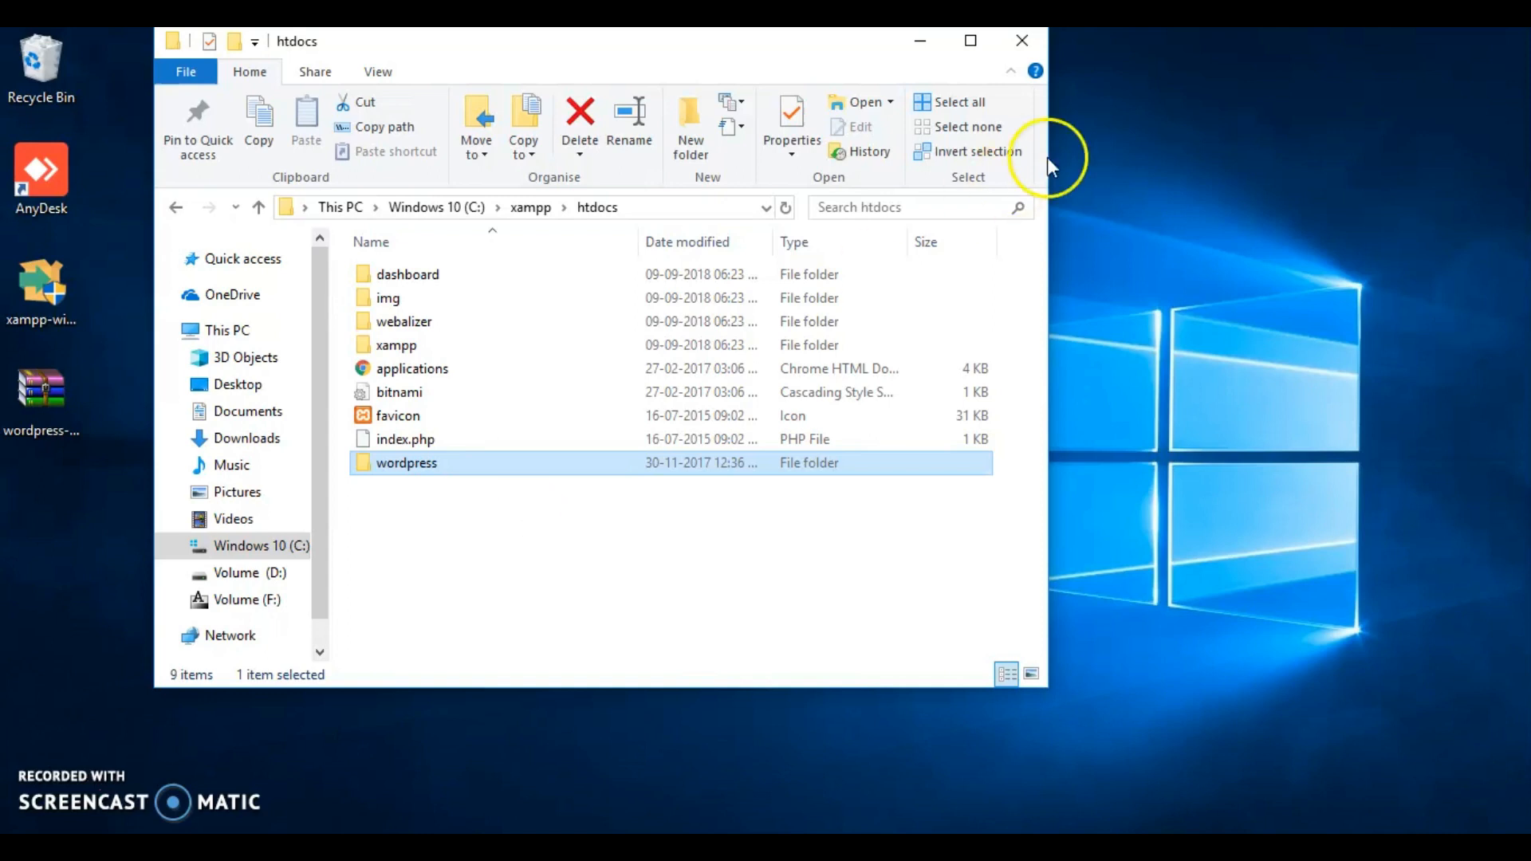
{"action": "left_click", "coordinate": [1021, 40]}
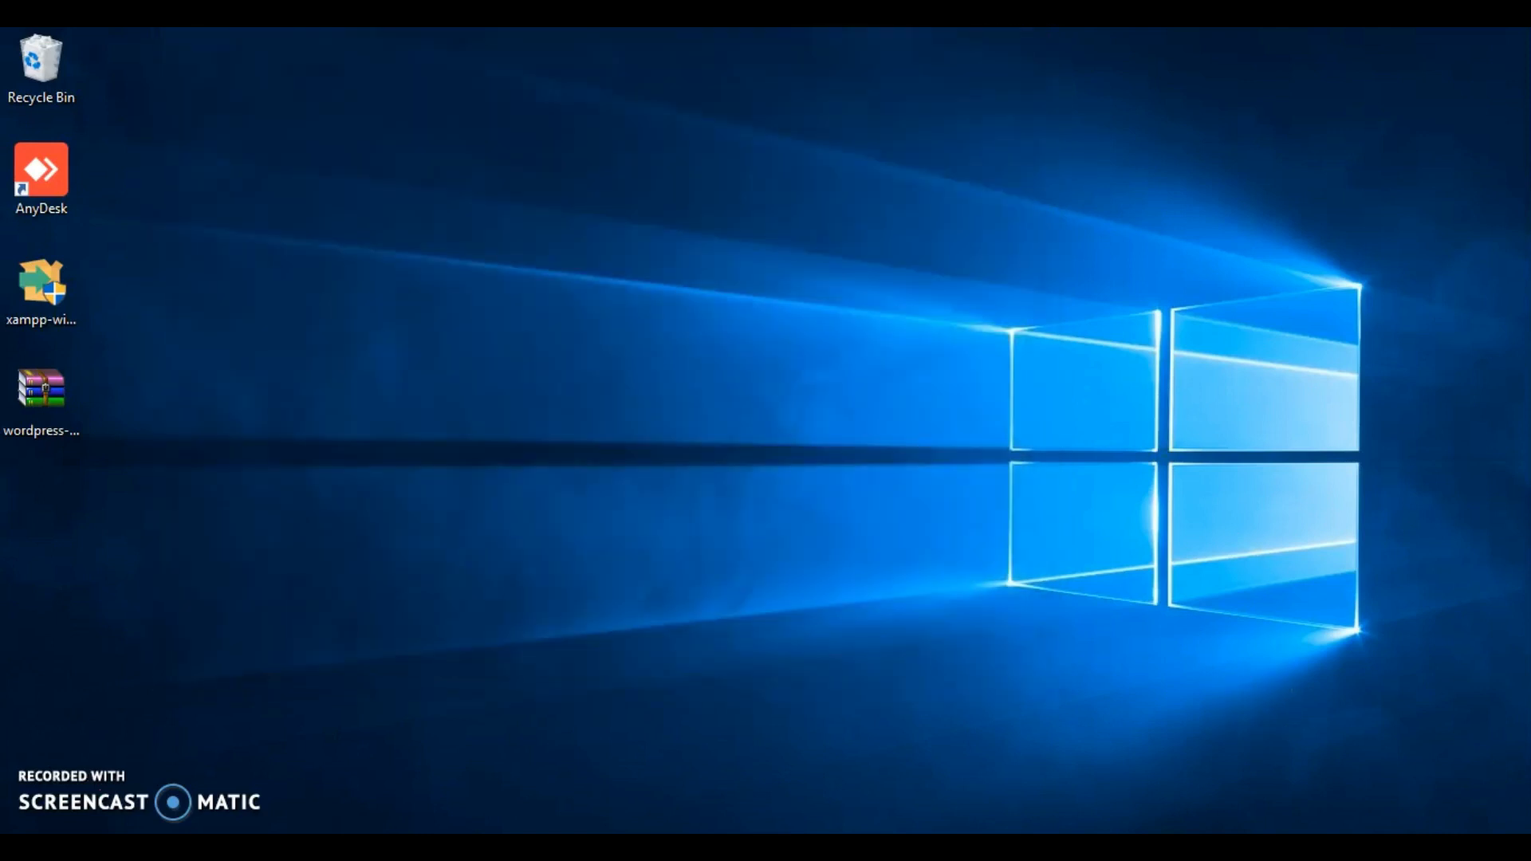
- Bring up the XAMPP Control Panel and start the Apache, MySQL and Tomcat modules
{"action": "left_click", "coordinate": [1259, 848]}
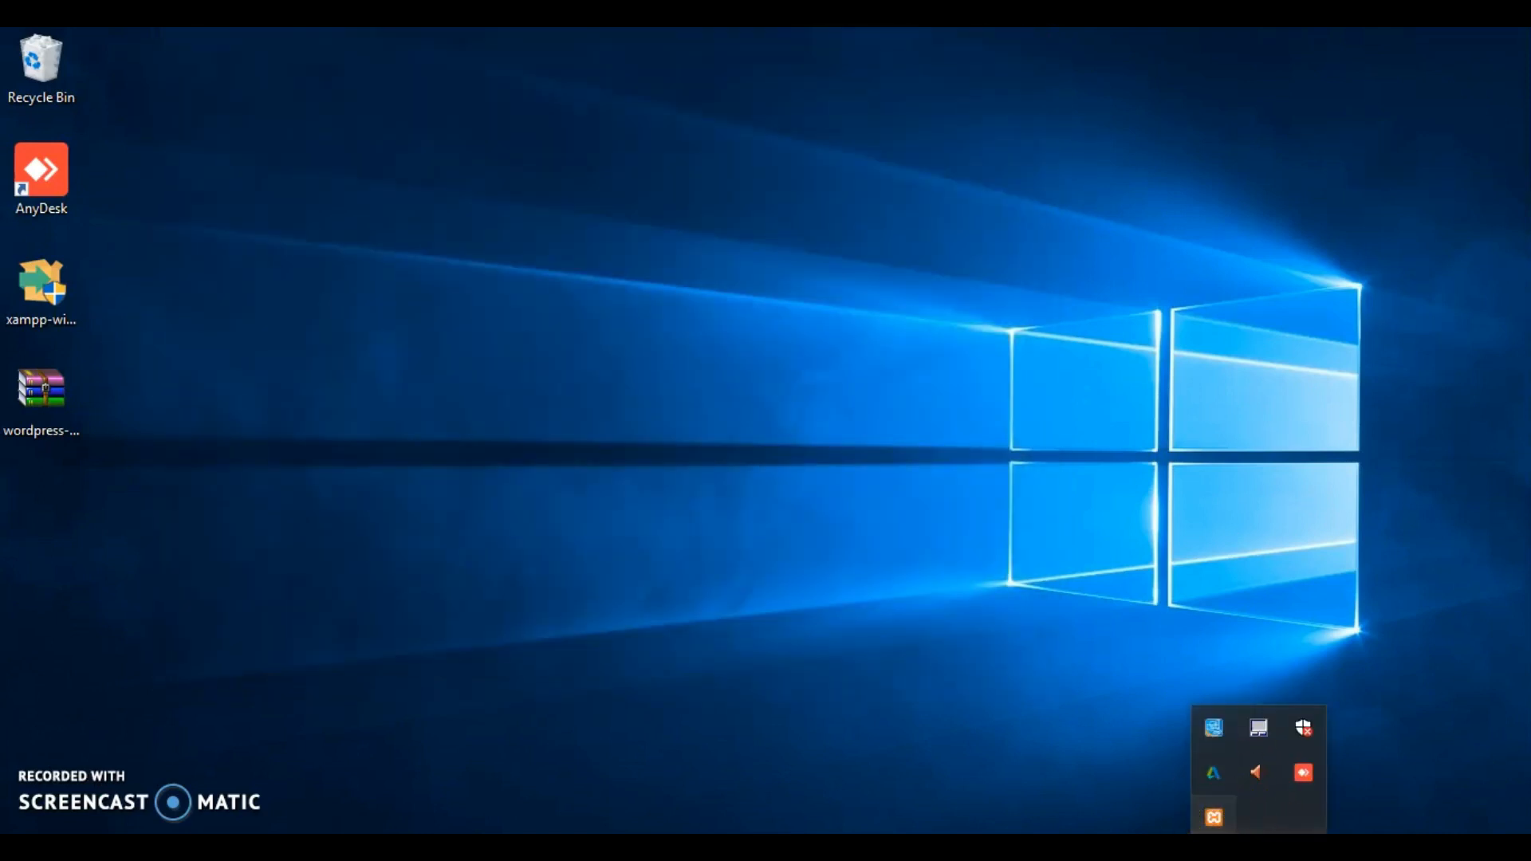
{"action": "left_click", "coordinate": [1215, 820]}
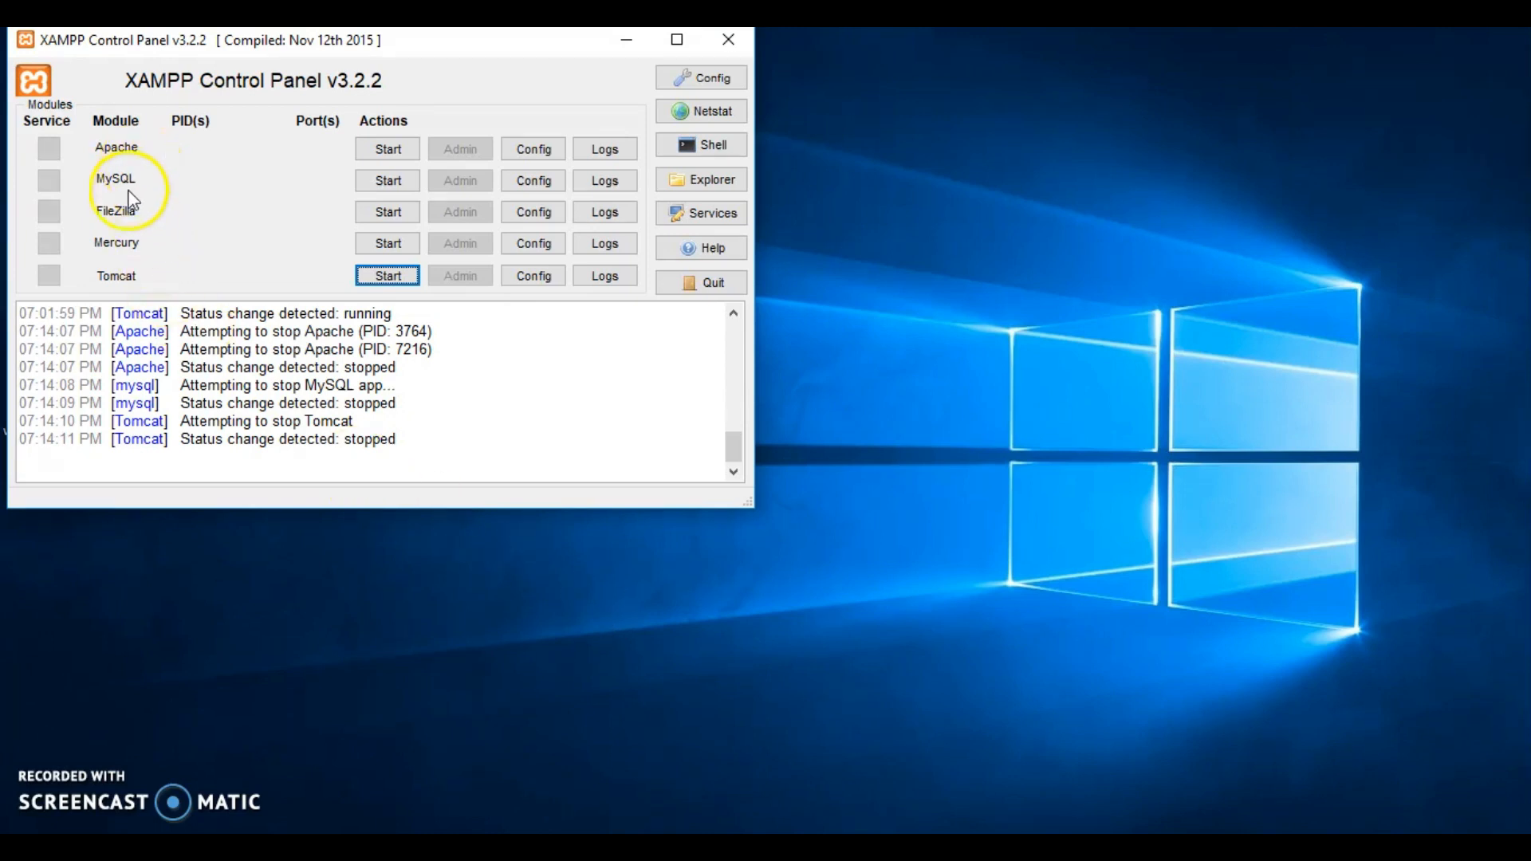
{"action": "left_click", "coordinate": [388, 150]}
{"action": "left_click", "coordinate": [397, 183]}
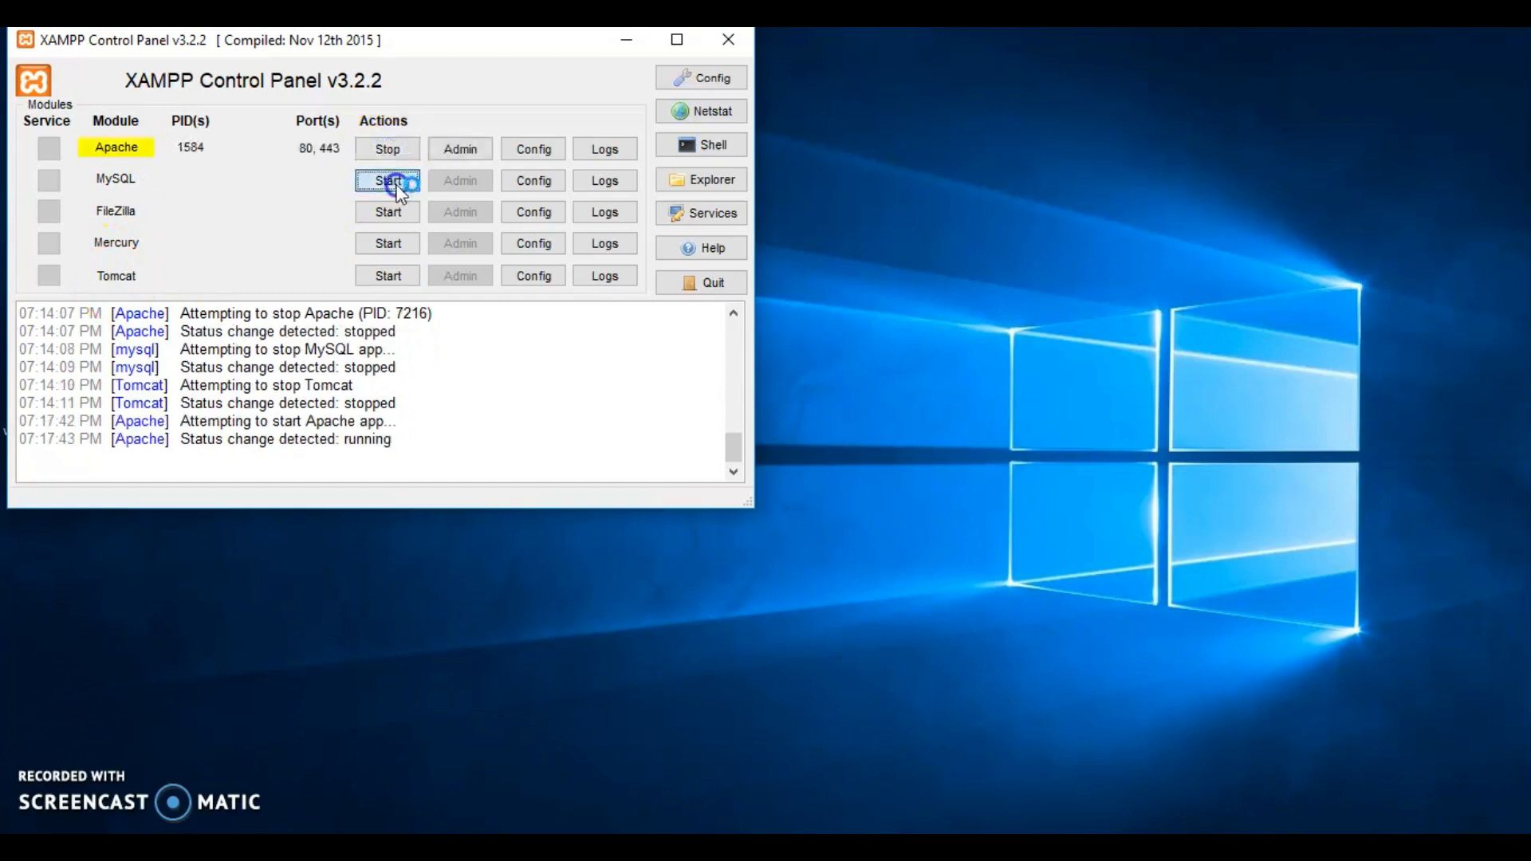
{"action": "left_click", "coordinate": [388, 276]}
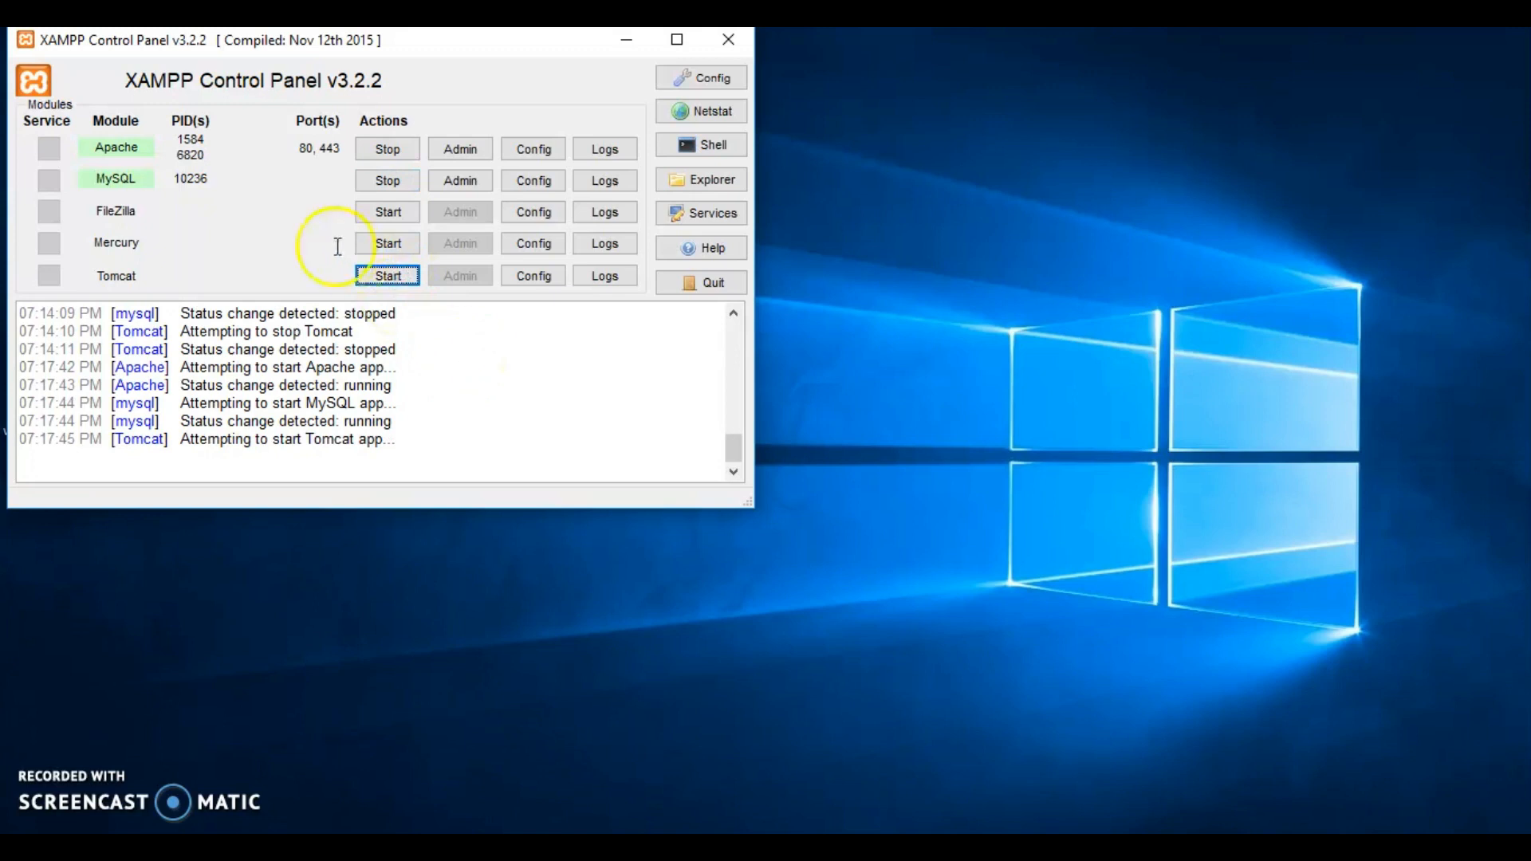
- Open phpMyAdmin from the MySQL module and create a database named try
{"action": "left_click", "coordinate": [465, 185]}
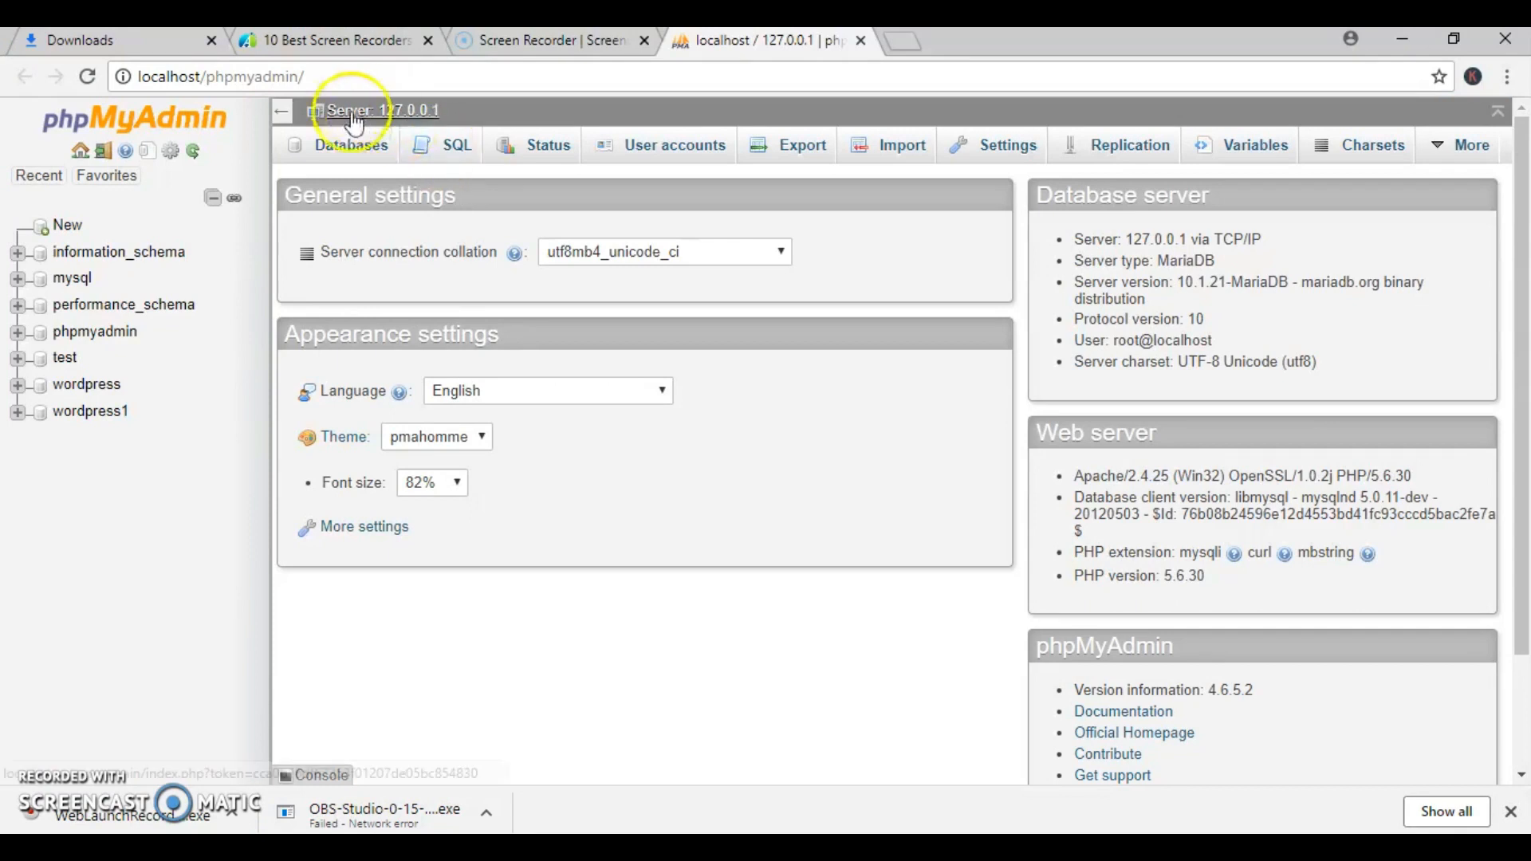
{"action": "left_click", "coordinate": [354, 148]}
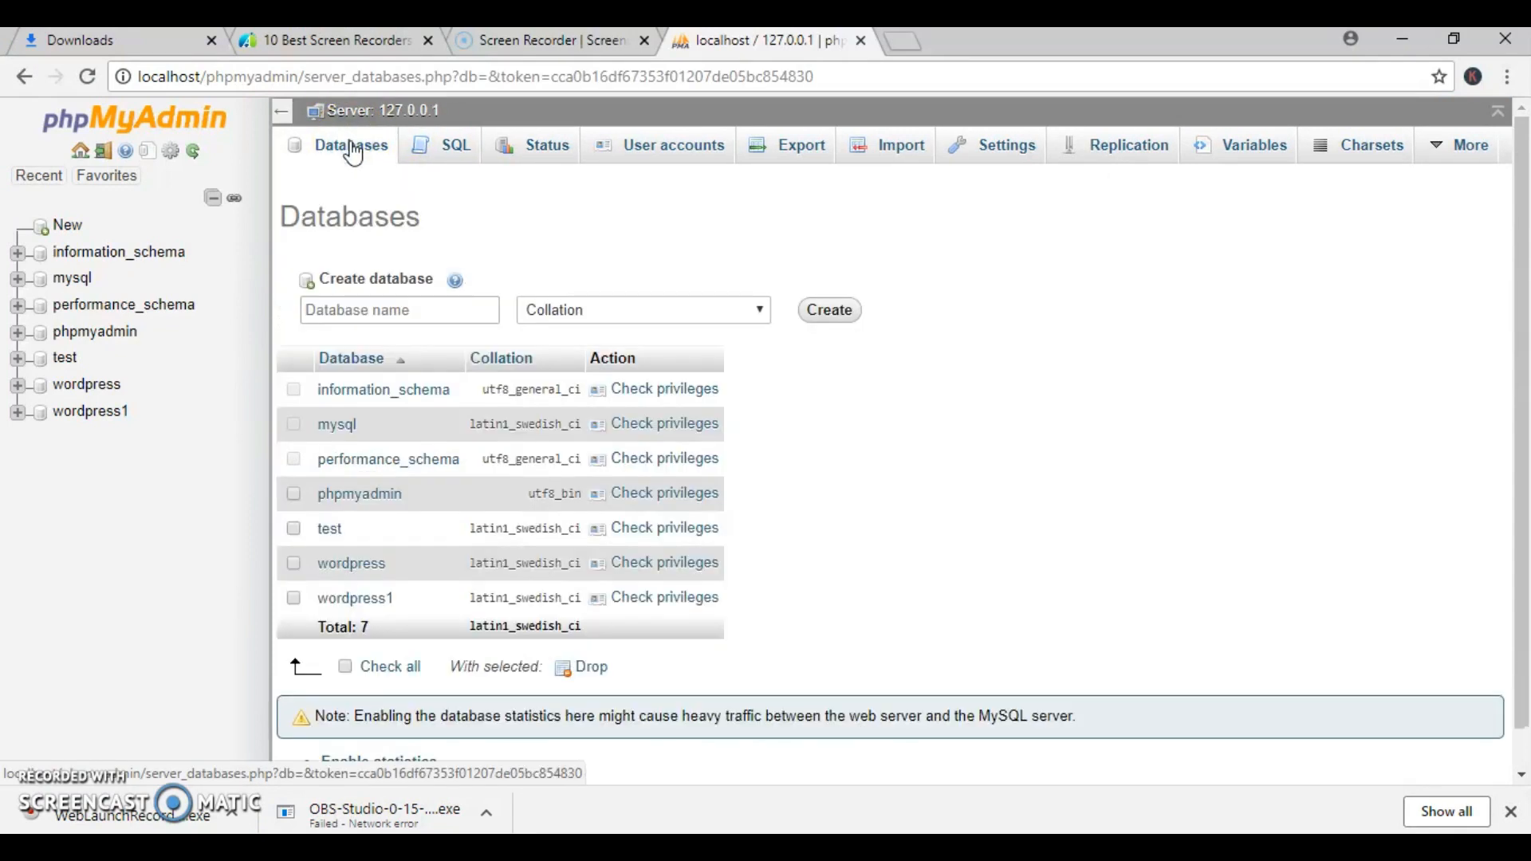
{"action": "left_click", "coordinate": [382, 311]}
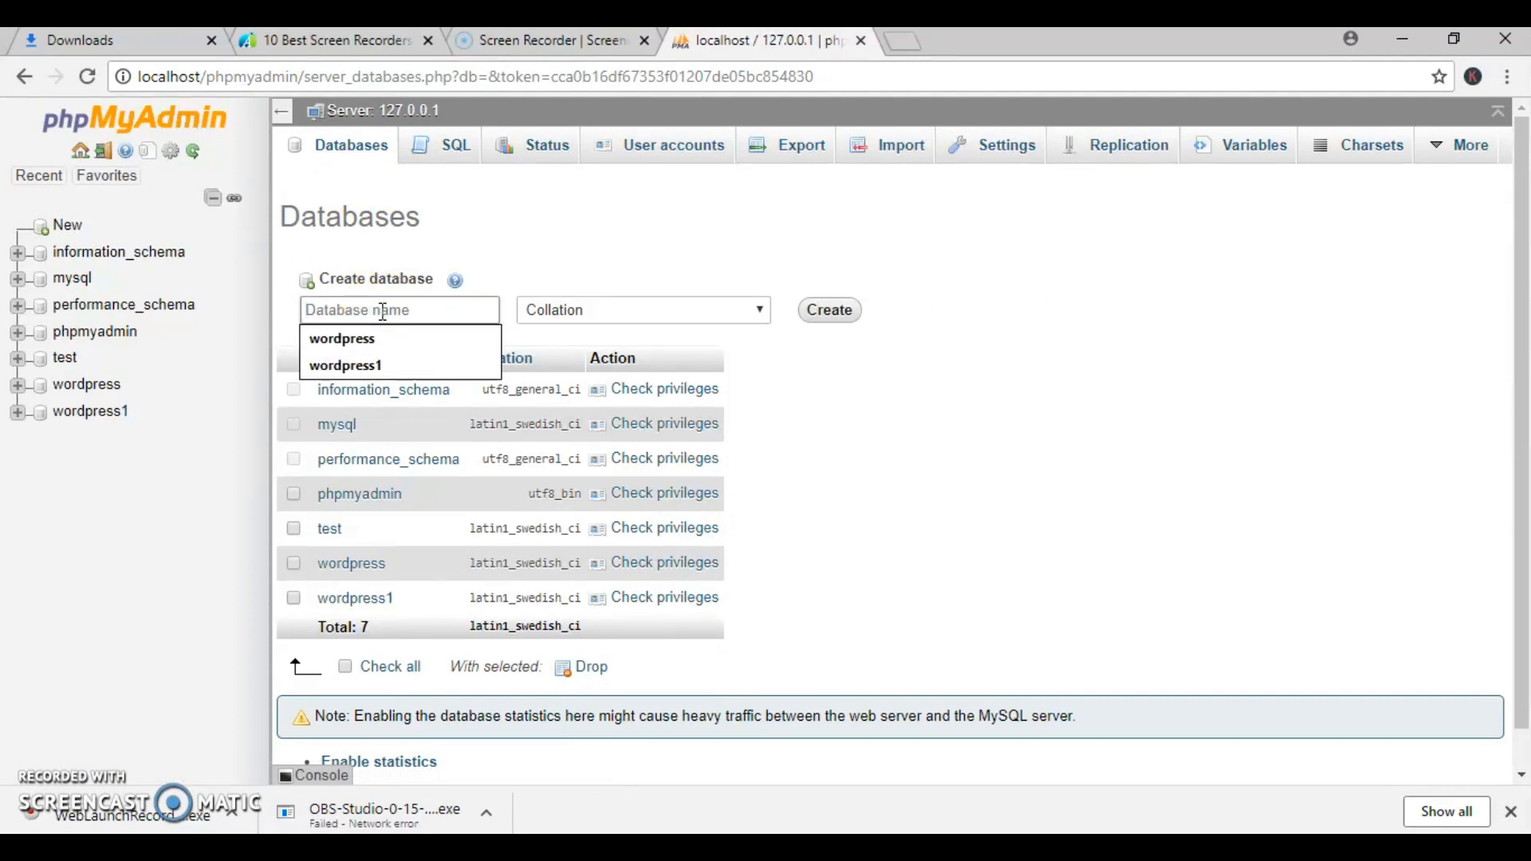
{"action": "type", "text": "tyr"}
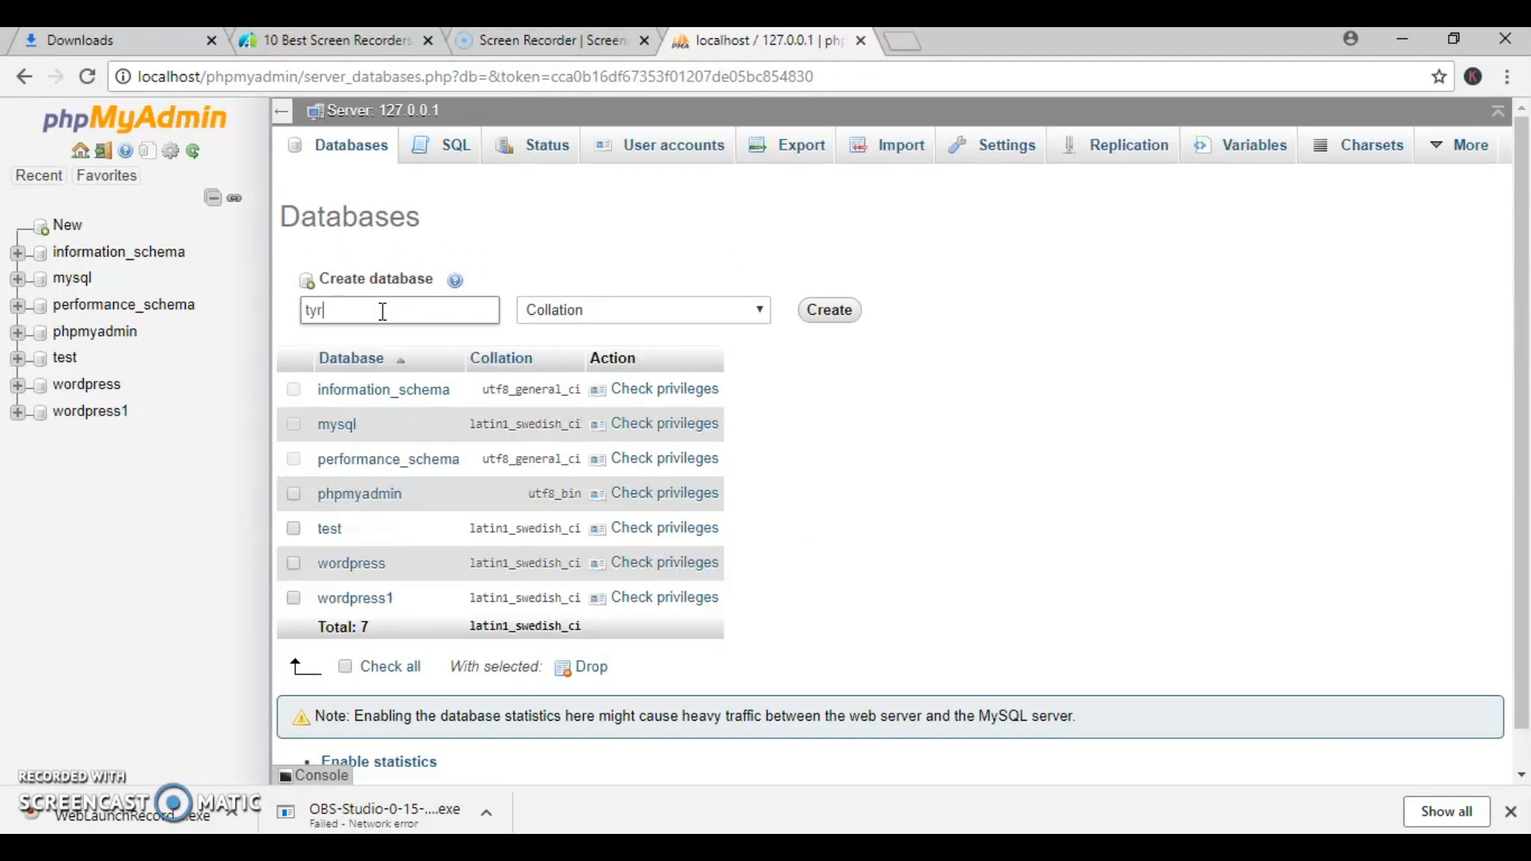
{"action": "key", "text": "BackSpace"}
{"action": "type", "text": "ry"}
{"action": "left_click", "coordinate": [829, 312]}
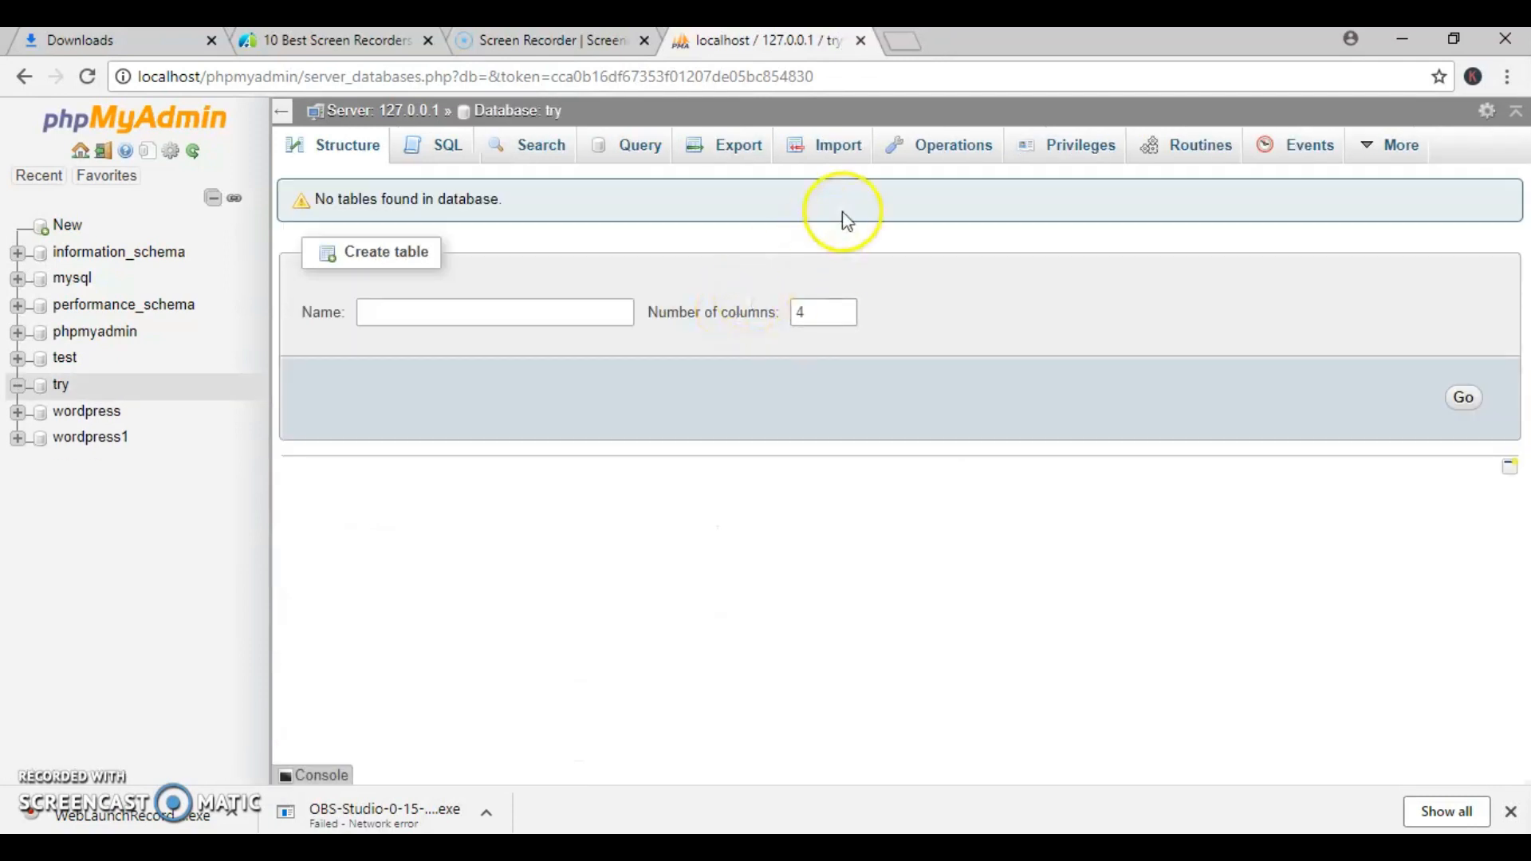
- Load localhost/wordpress in the browser
{"action": "left_click", "coordinate": [851, 77]}
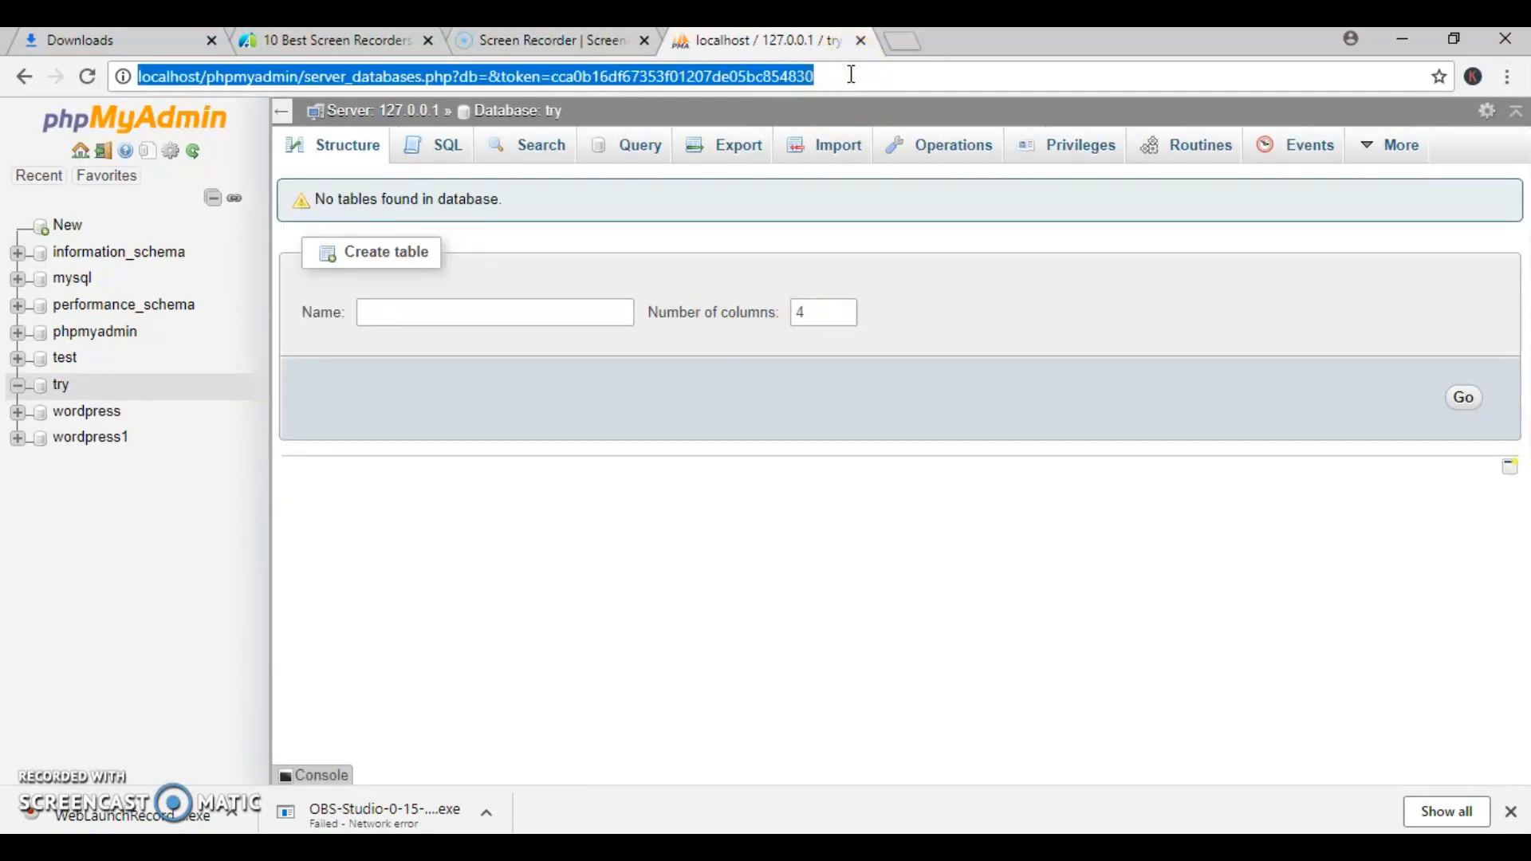
{"action": "type", "text": "localhost/"}
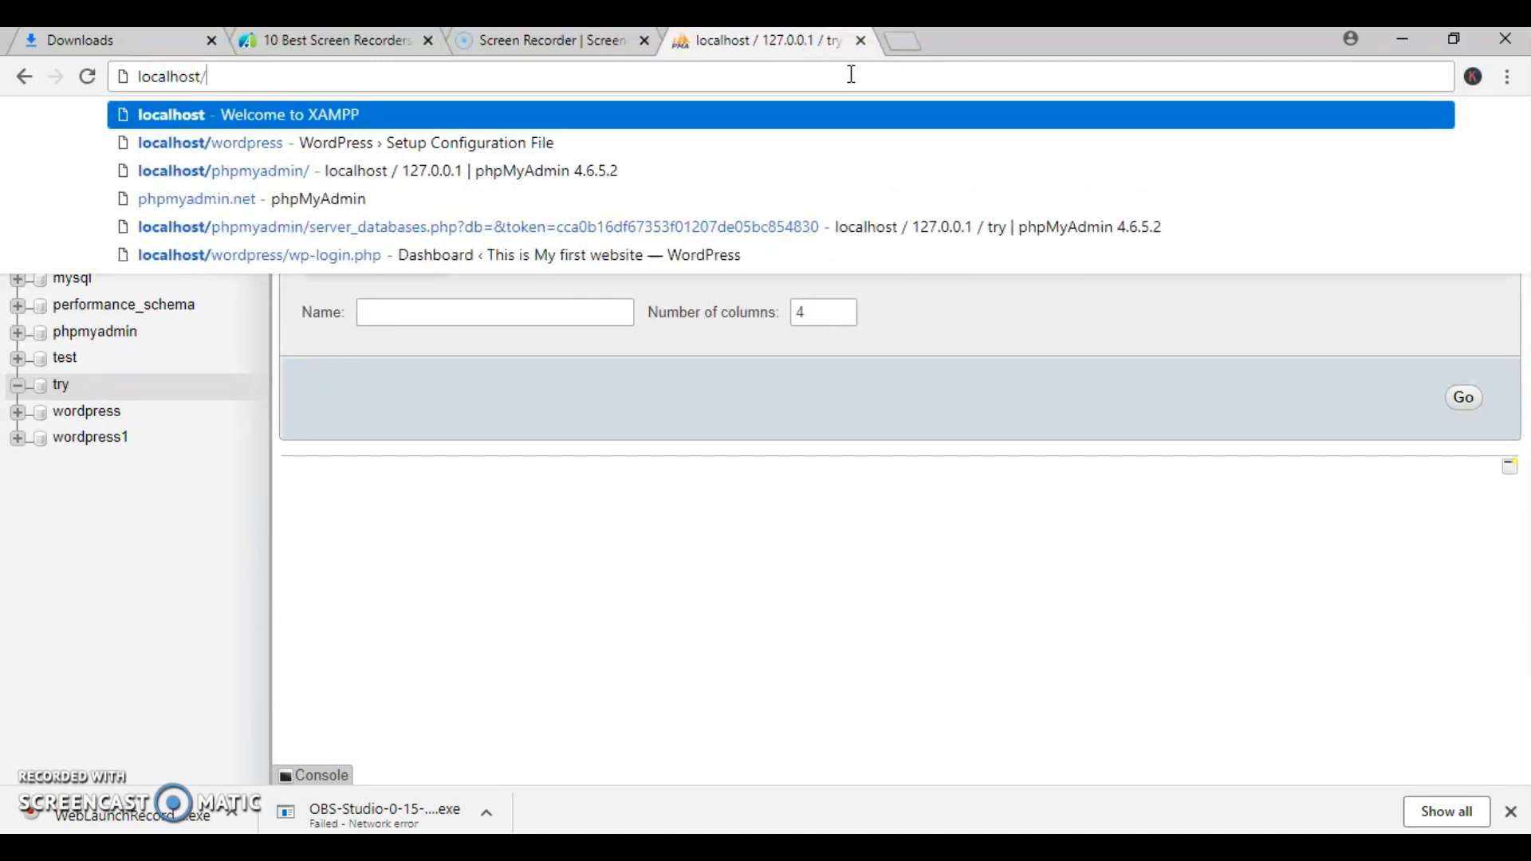
{"action": "type", "text": "wordpress"}
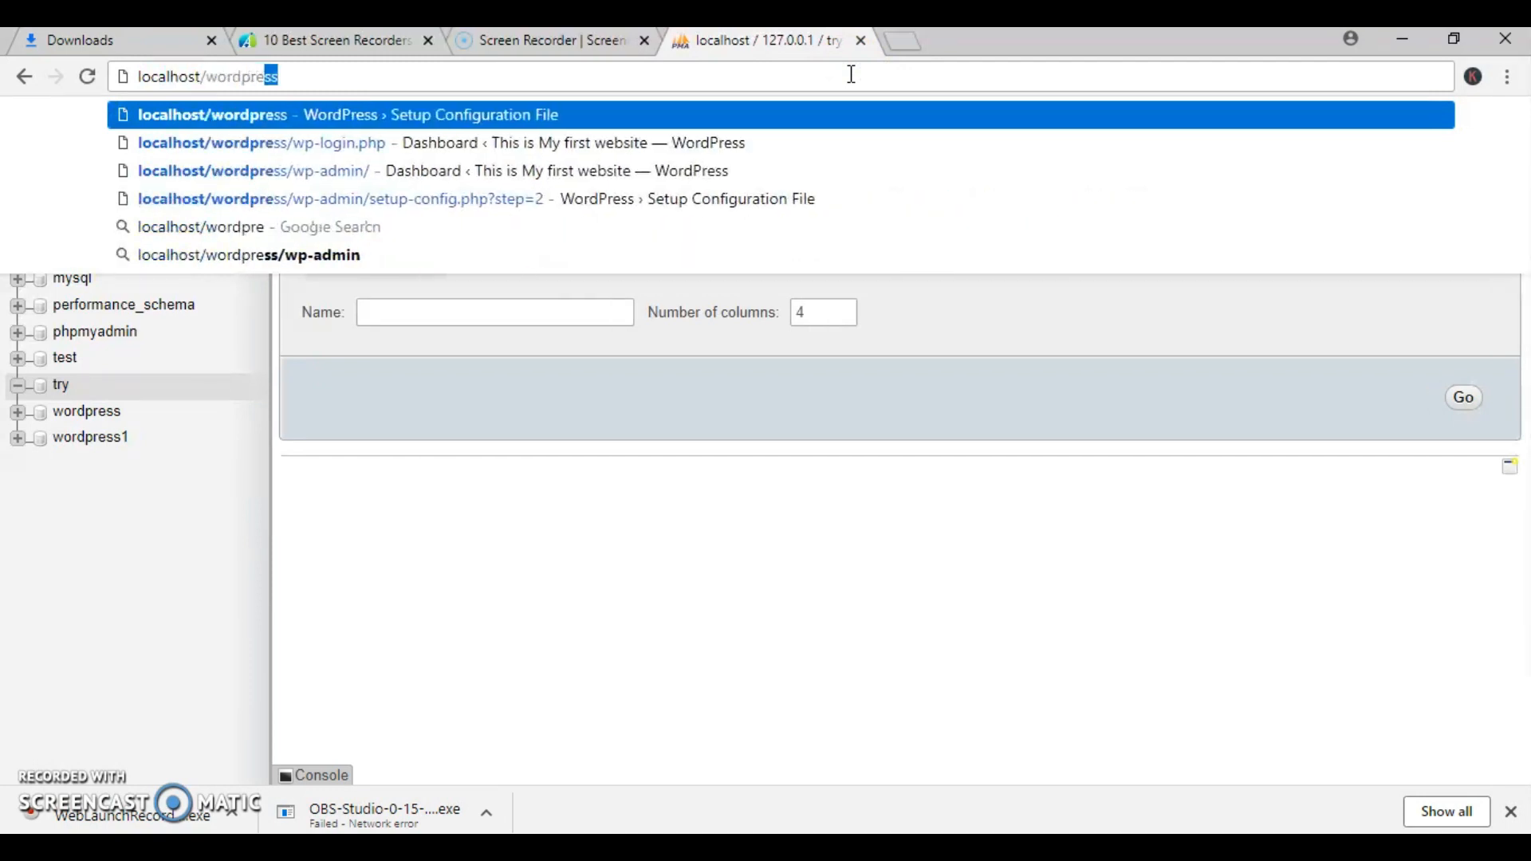
{"action": "key", "text": "Return"}
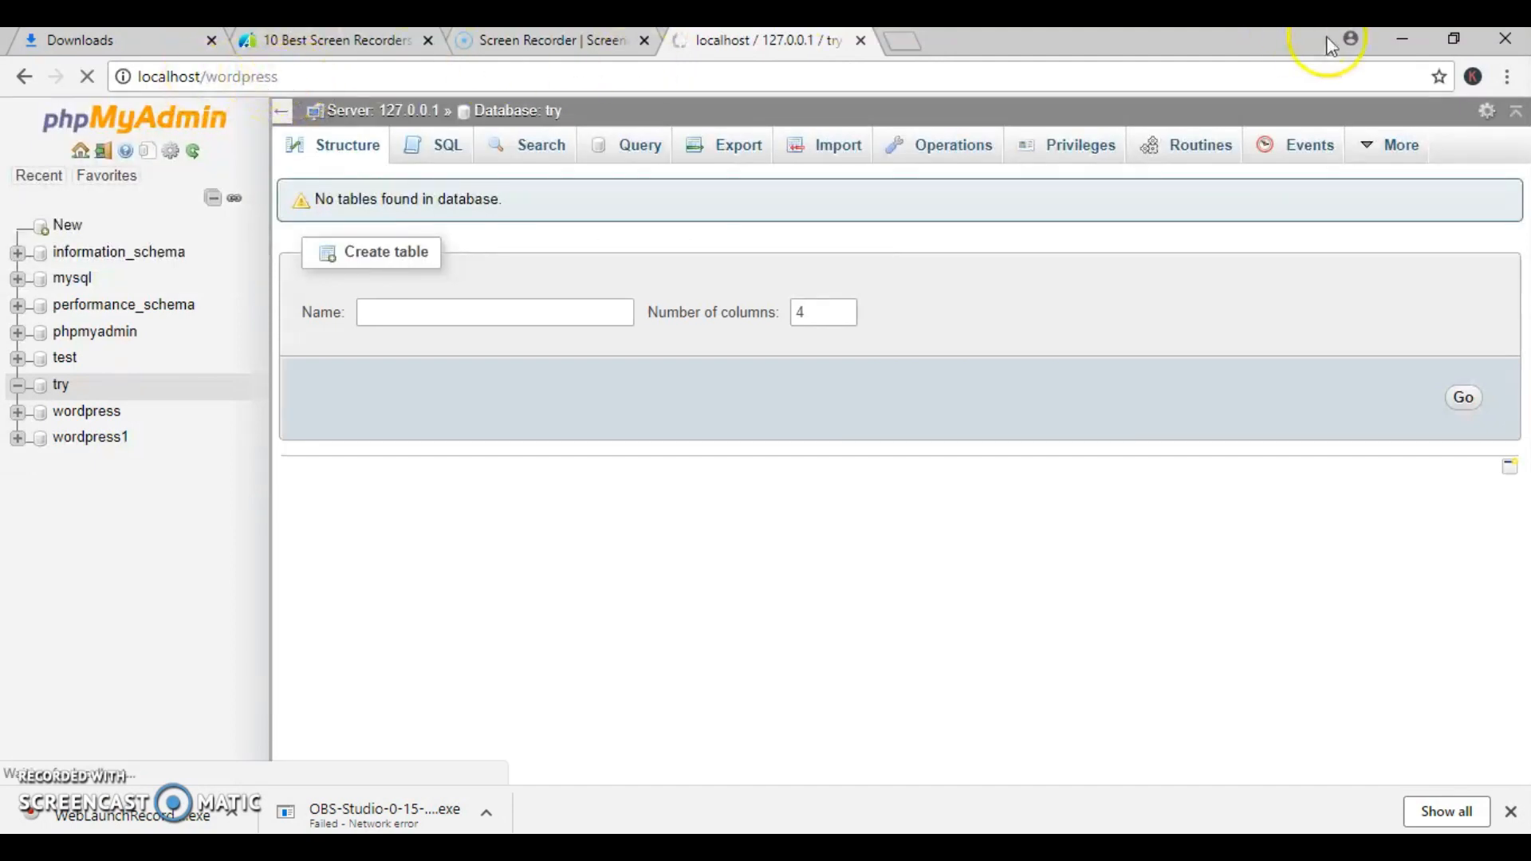
- Check the wordpress folder's name in htdocs in File Explorer against the folder name in the browser's address
{"action": "left_click", "coordinate": [1402, 39]}
{"action": "mouse_move", "coordinate": [558, 845]}
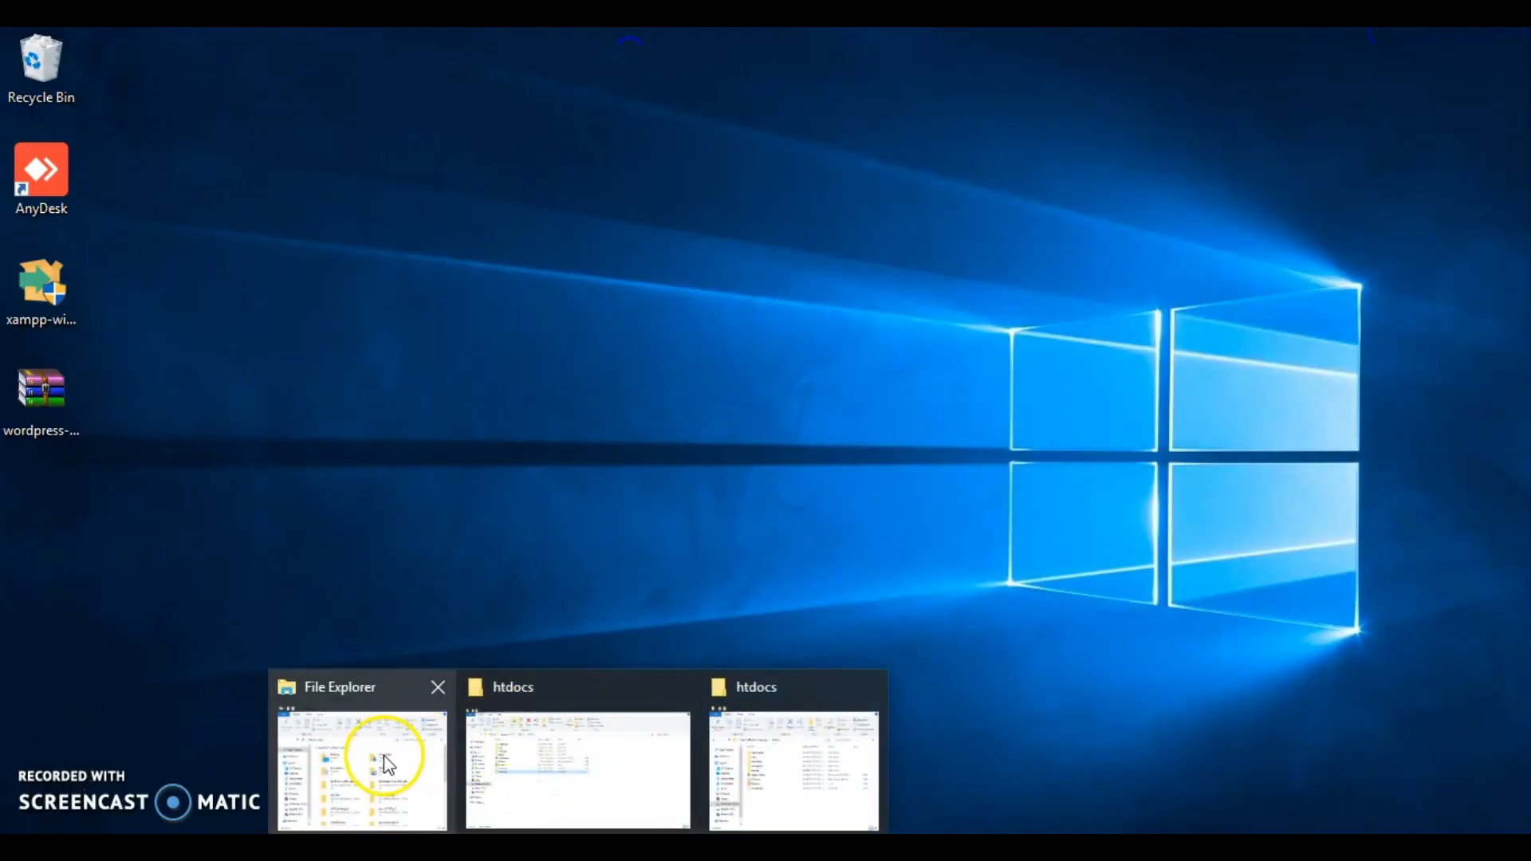
{"action": "left_click", "coordinate": [581, 752]}
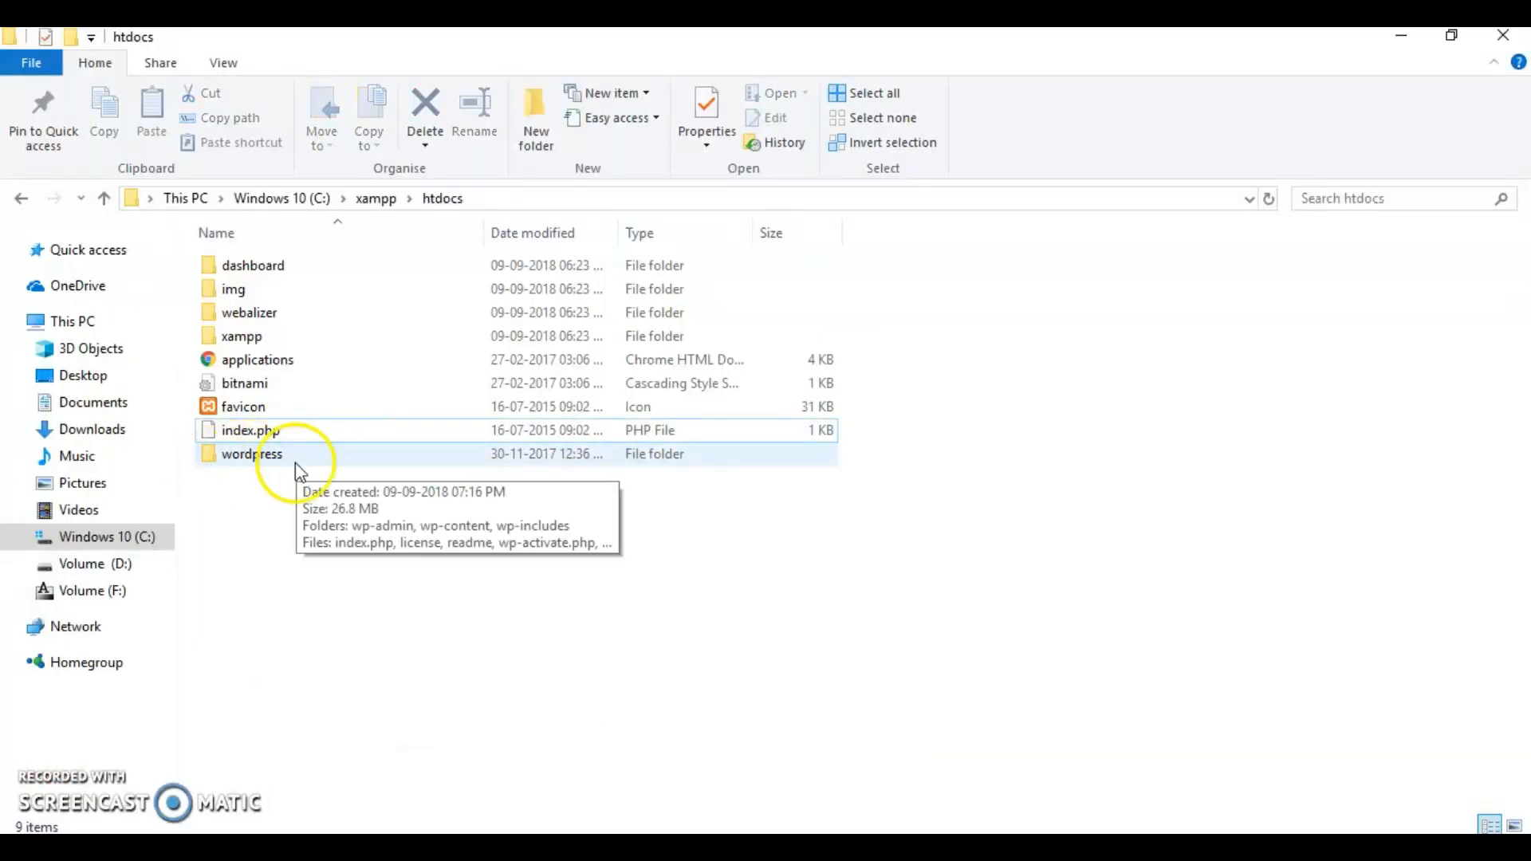
{"action": "left_click", "coordinate": [275, 467]}
{"action": "left_click", "coordinate": [271, 467]}
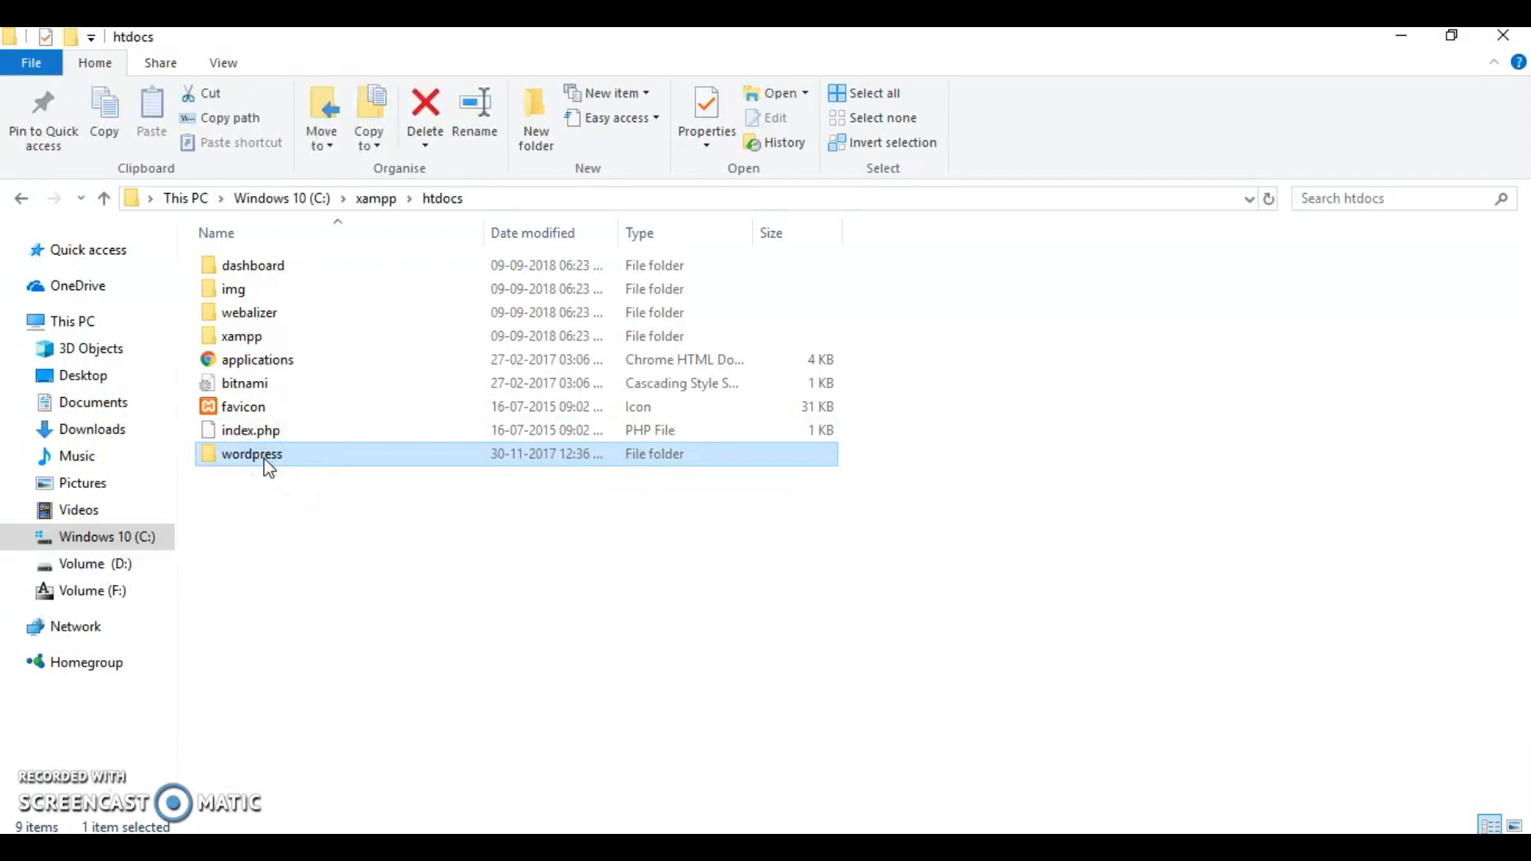
{"action": "left_click", "coordinate": [747, 845]}
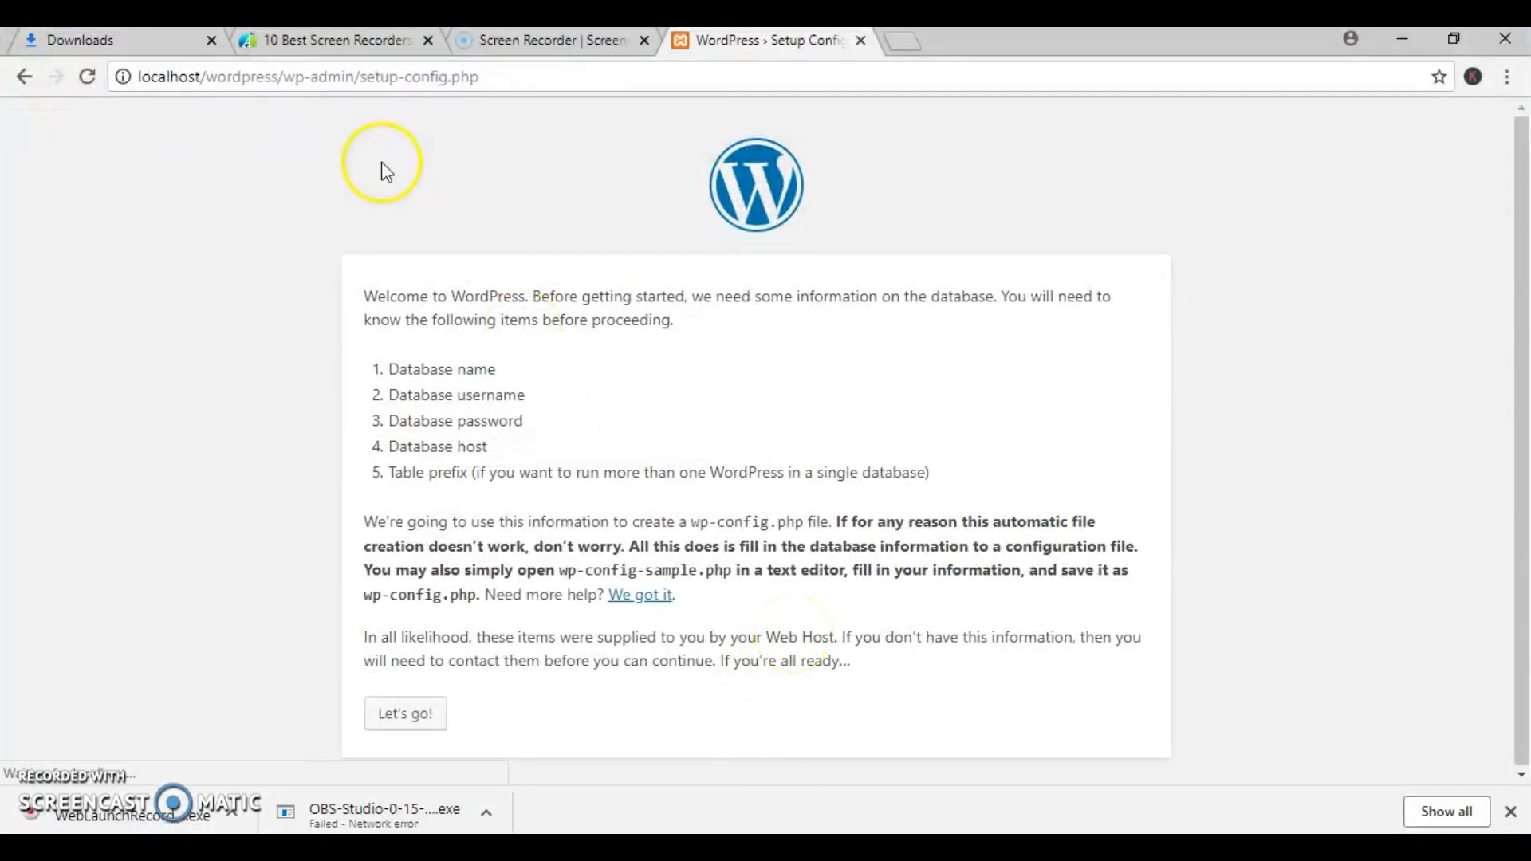
{"action": "left_click_drag", "start_coordinate": [276, 77], "coordinate": [211, 82]}
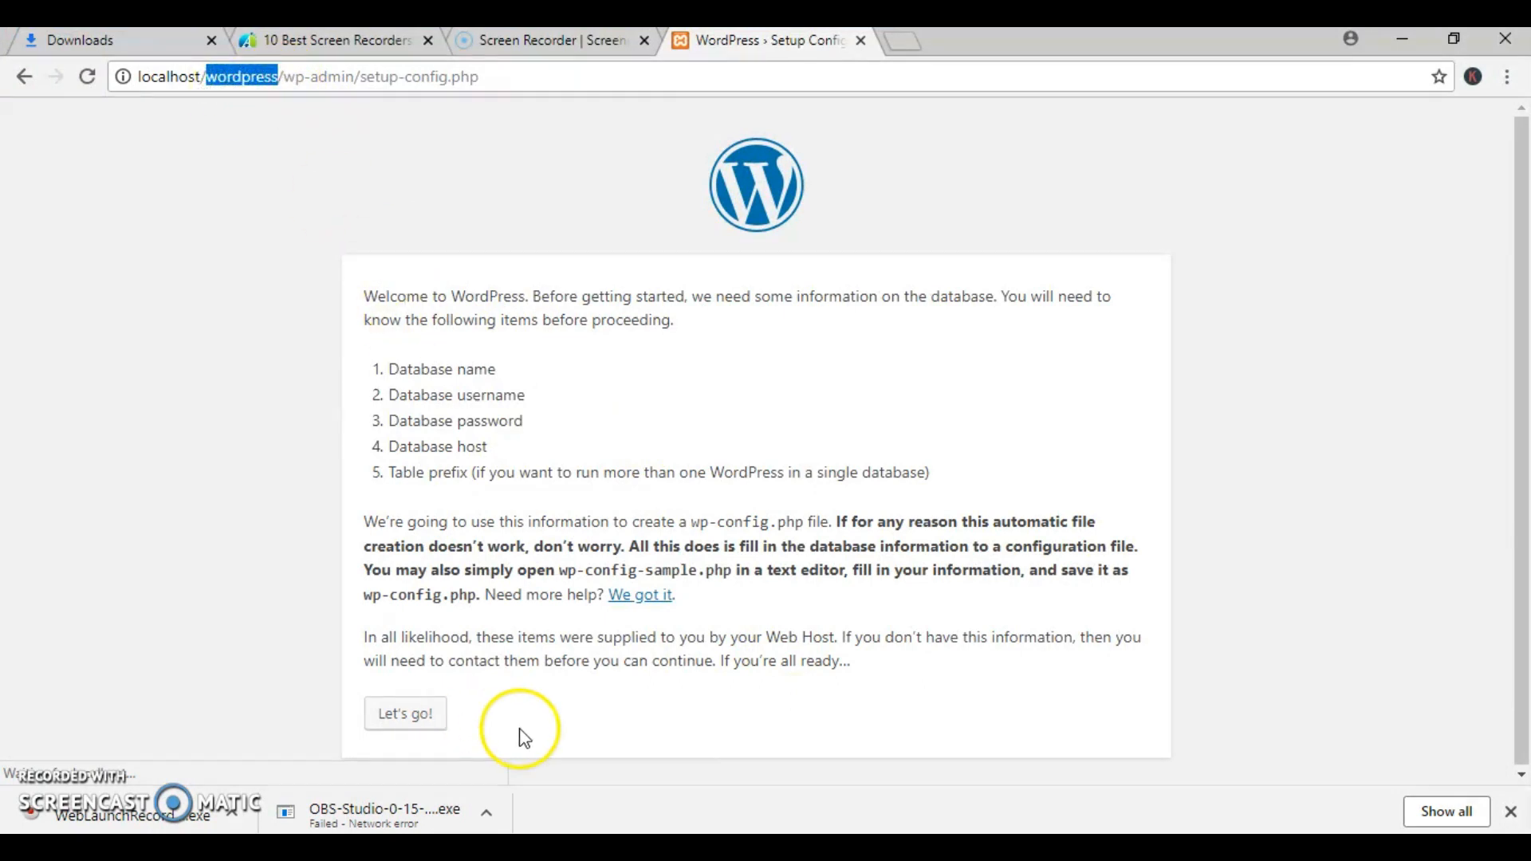
- Begin the WordPress configuration and set the database name to try and the username to root
{"action": "left_click", "coordinate": [414, 722]}
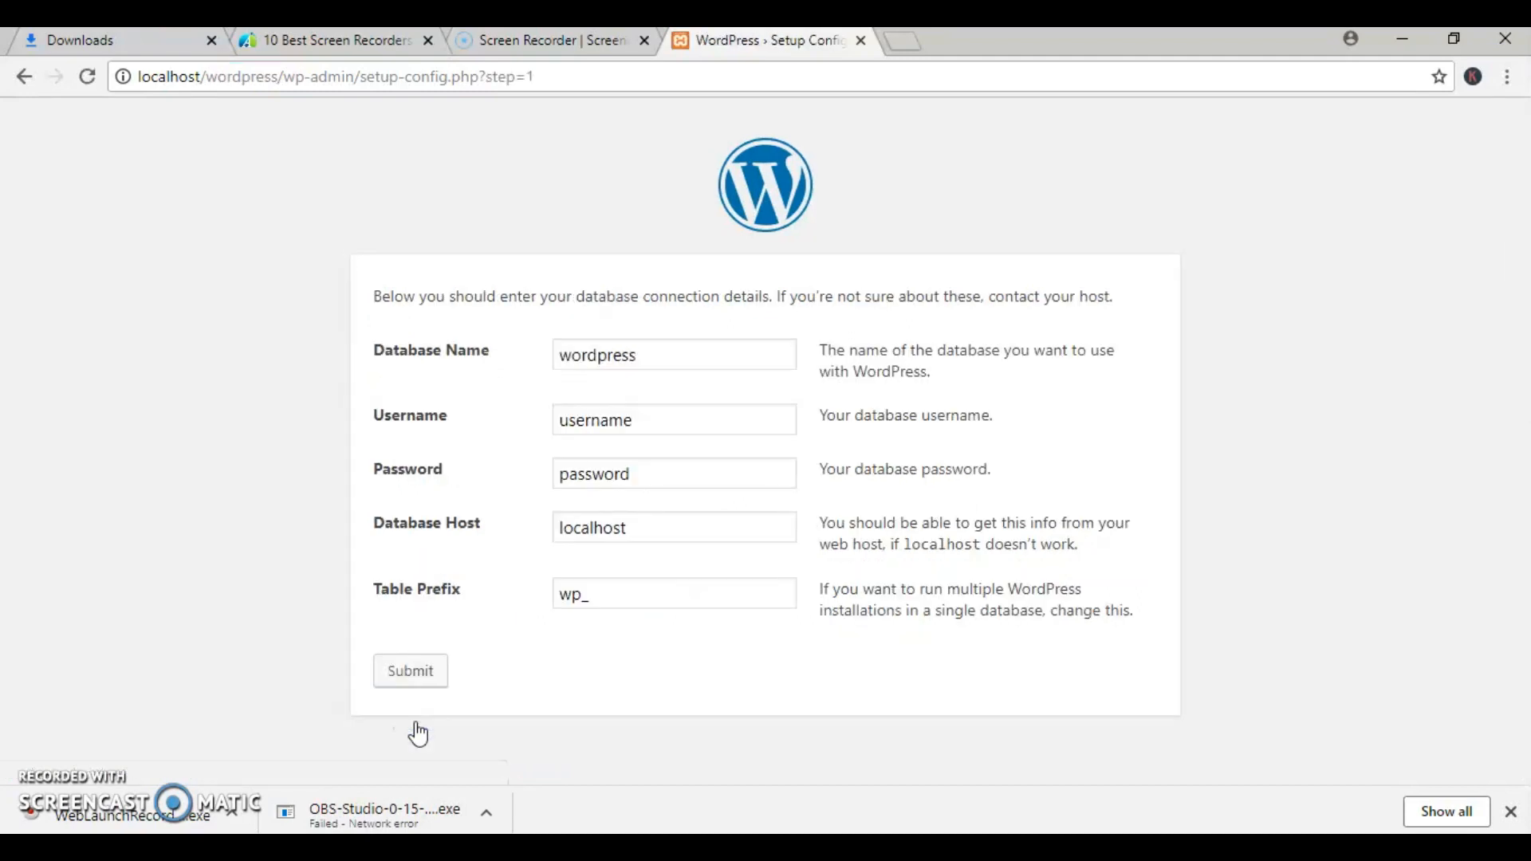
{"action": "double_click", "coordinate": [670, 351]}
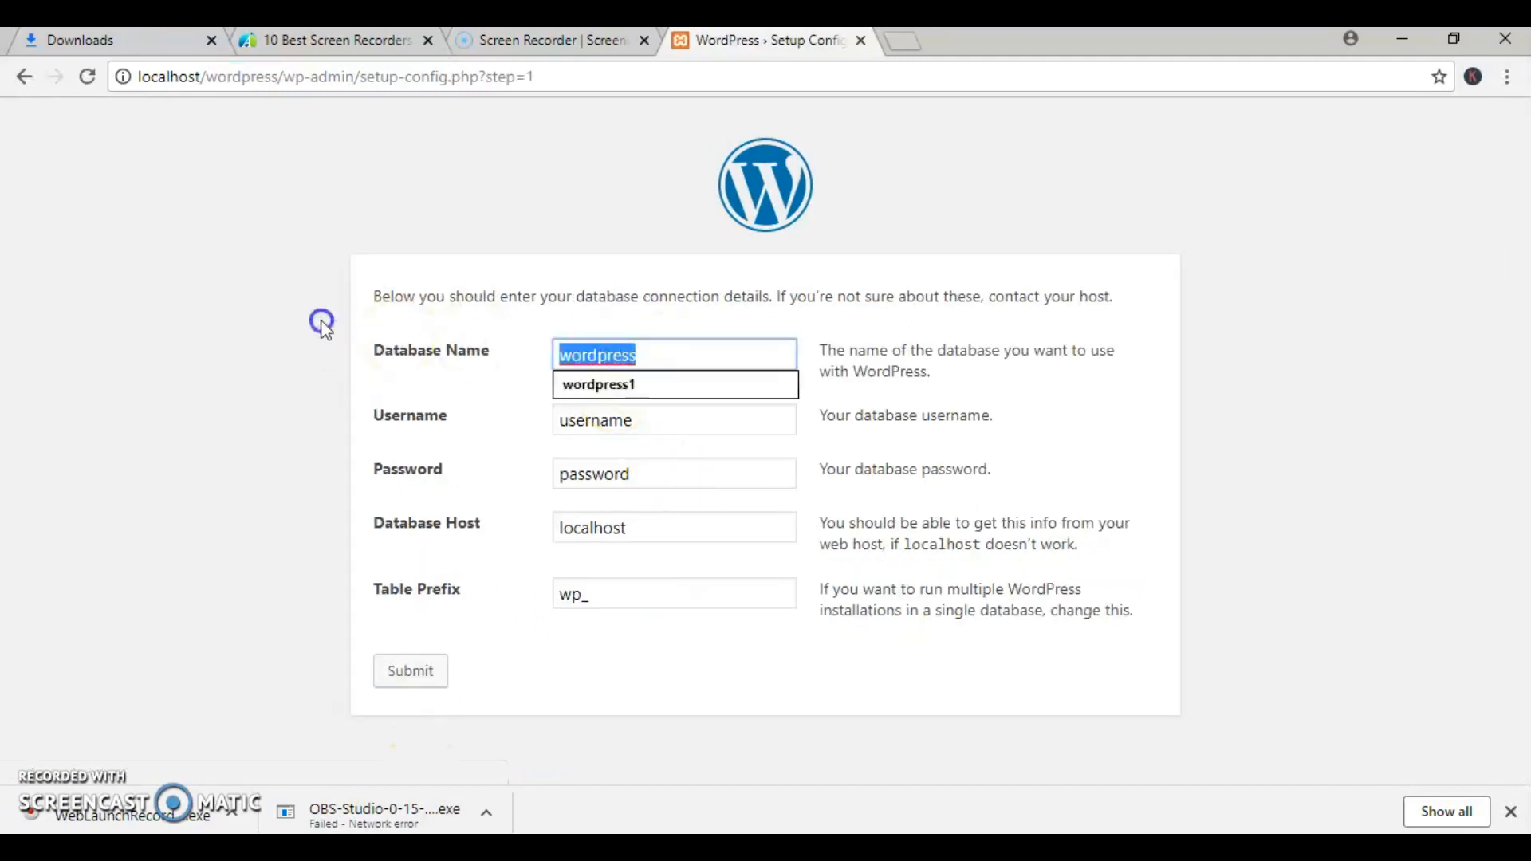
{"action": "key", "text": "BackSpace"}
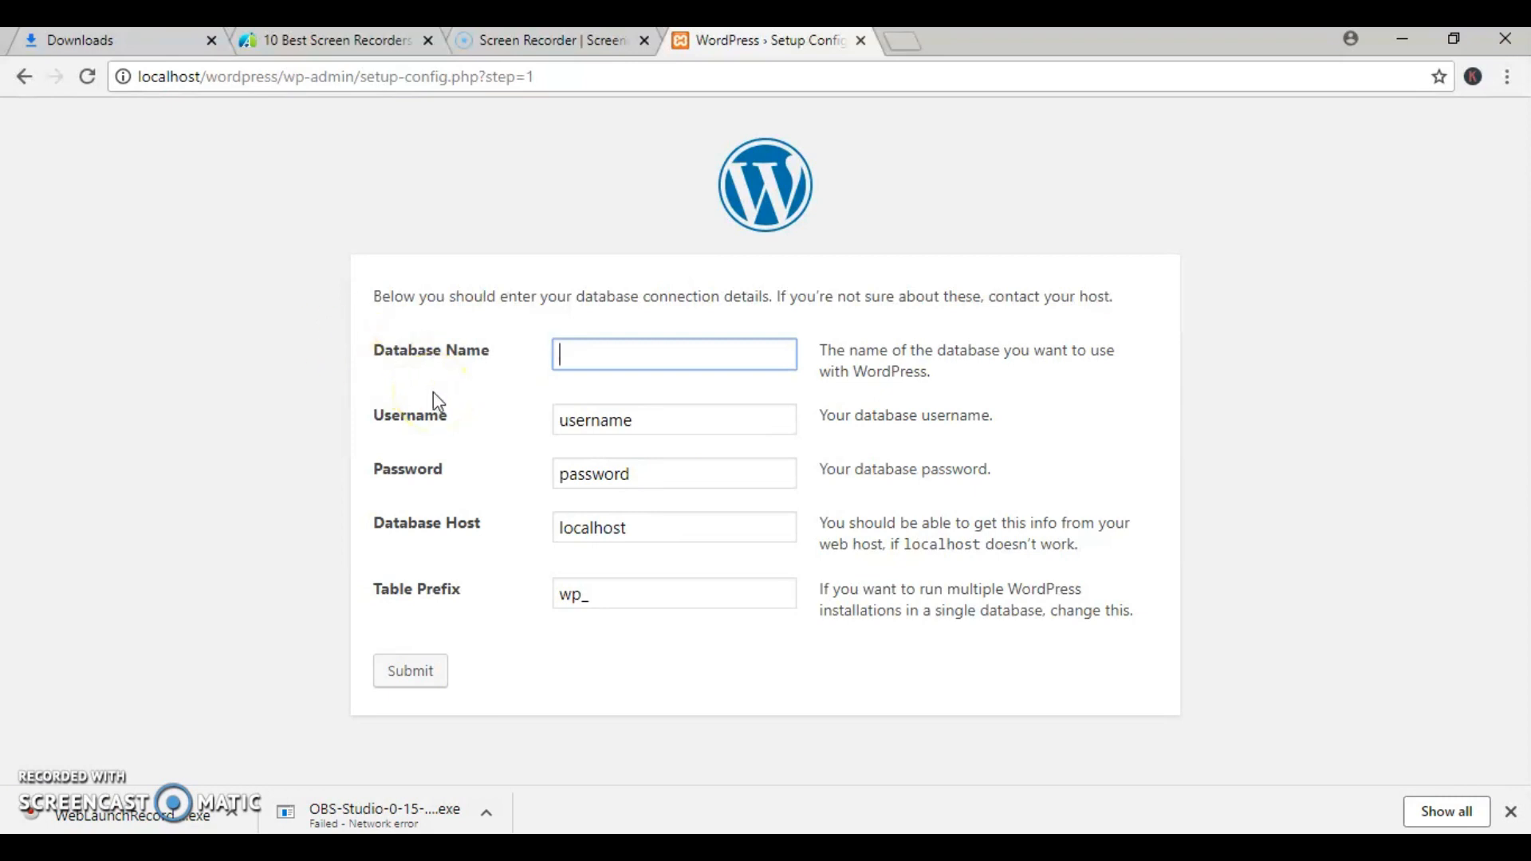
{"action": "type", "text": "try"}
{"action": "left_click_drag", "start_coordinate": [692, 427], "coordinate": [208, 409]}
{"action": "type", "text": "root"}
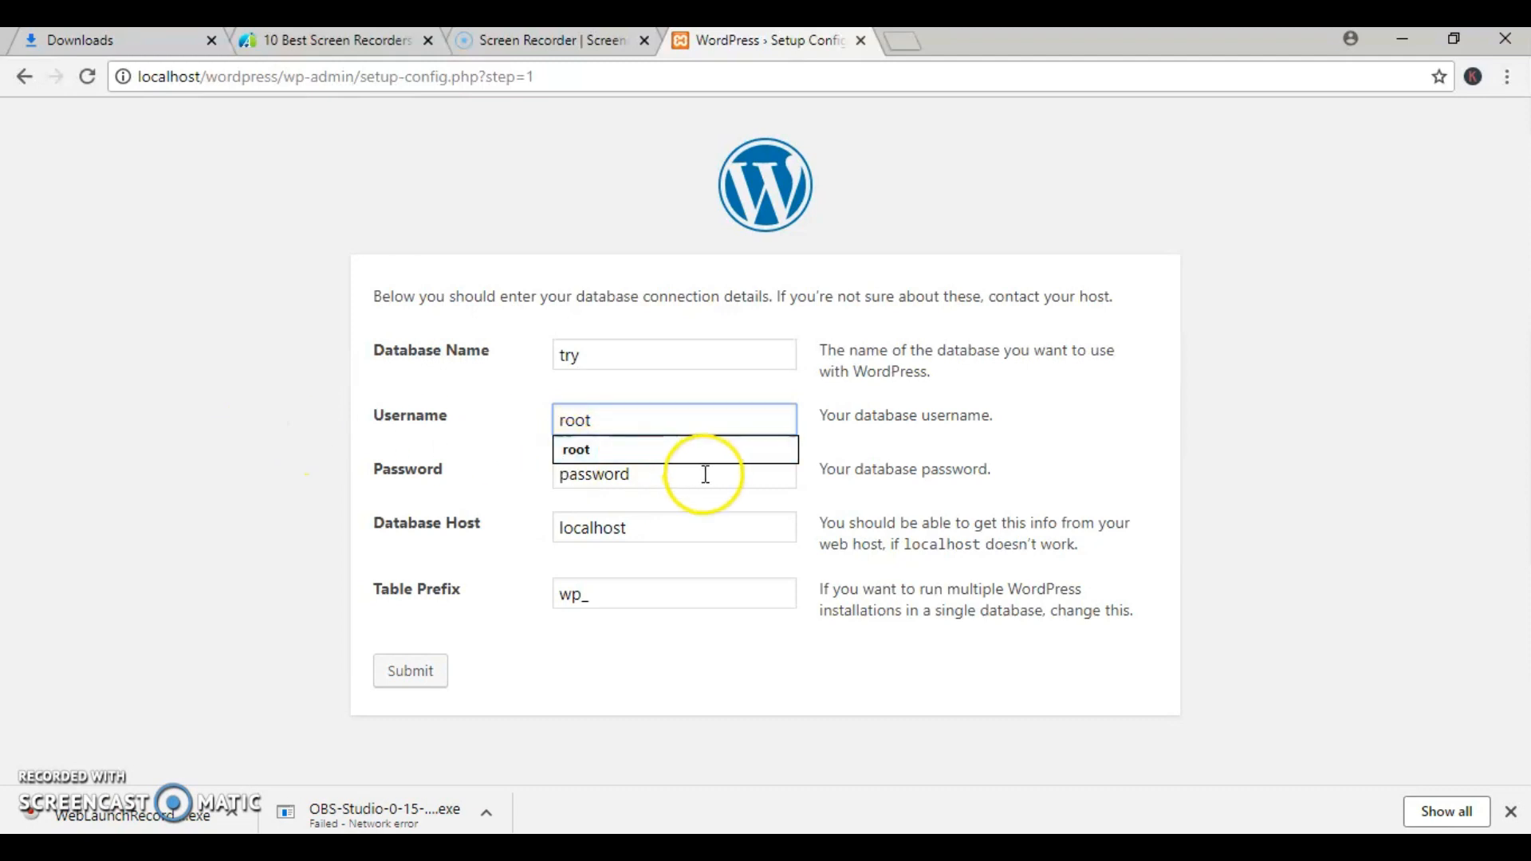
- Leave the database password blank and submit the WordPress database connection details
{"action": "left_click_drag", "start_coordinate": [704, 474], "coordinate": [215, 485]}
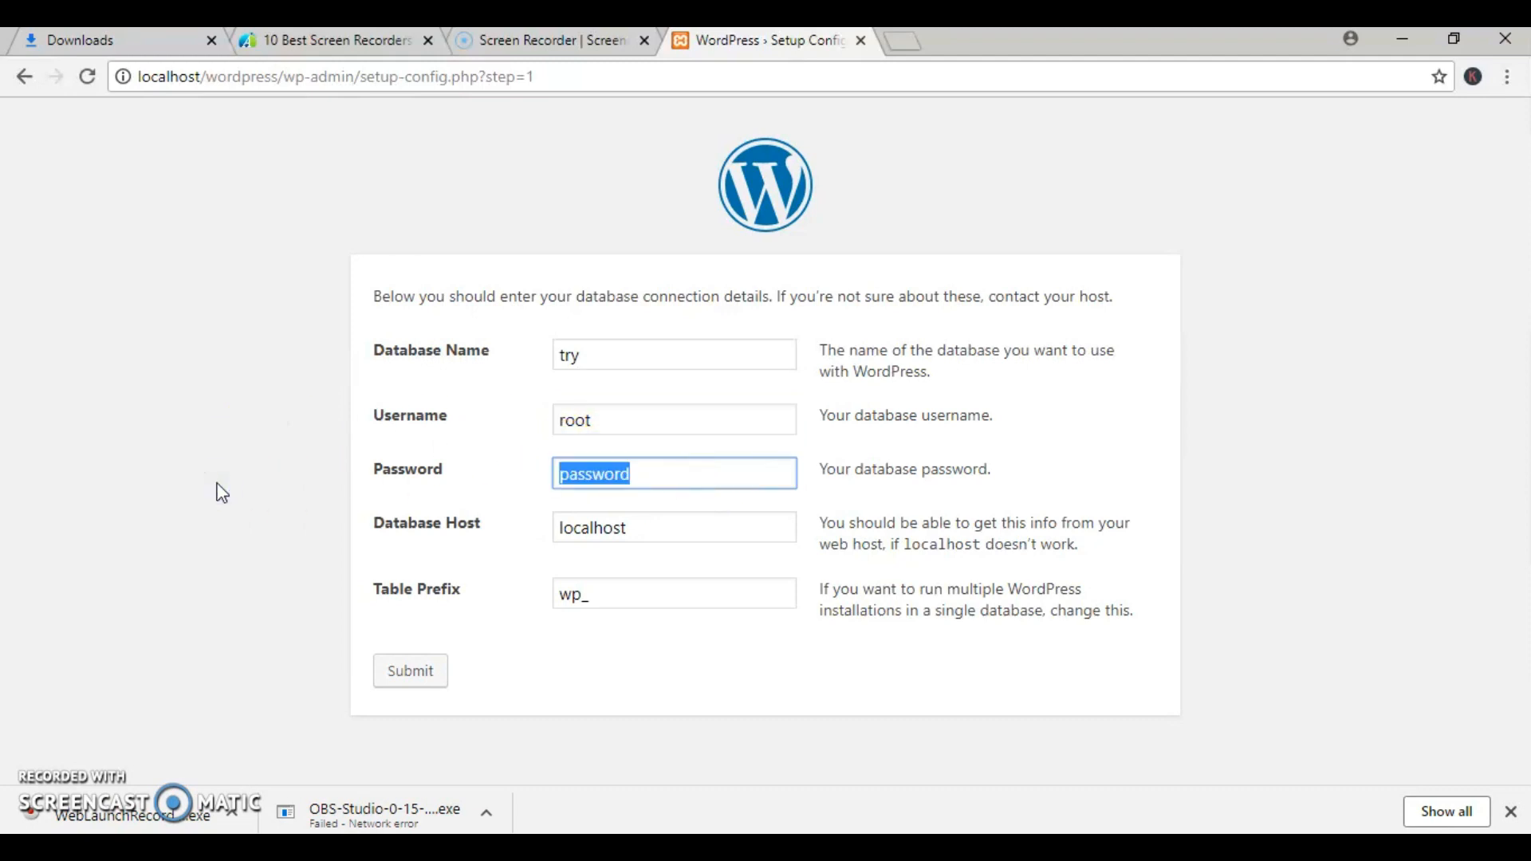
{"action": "key", "text": "BackSpace"}
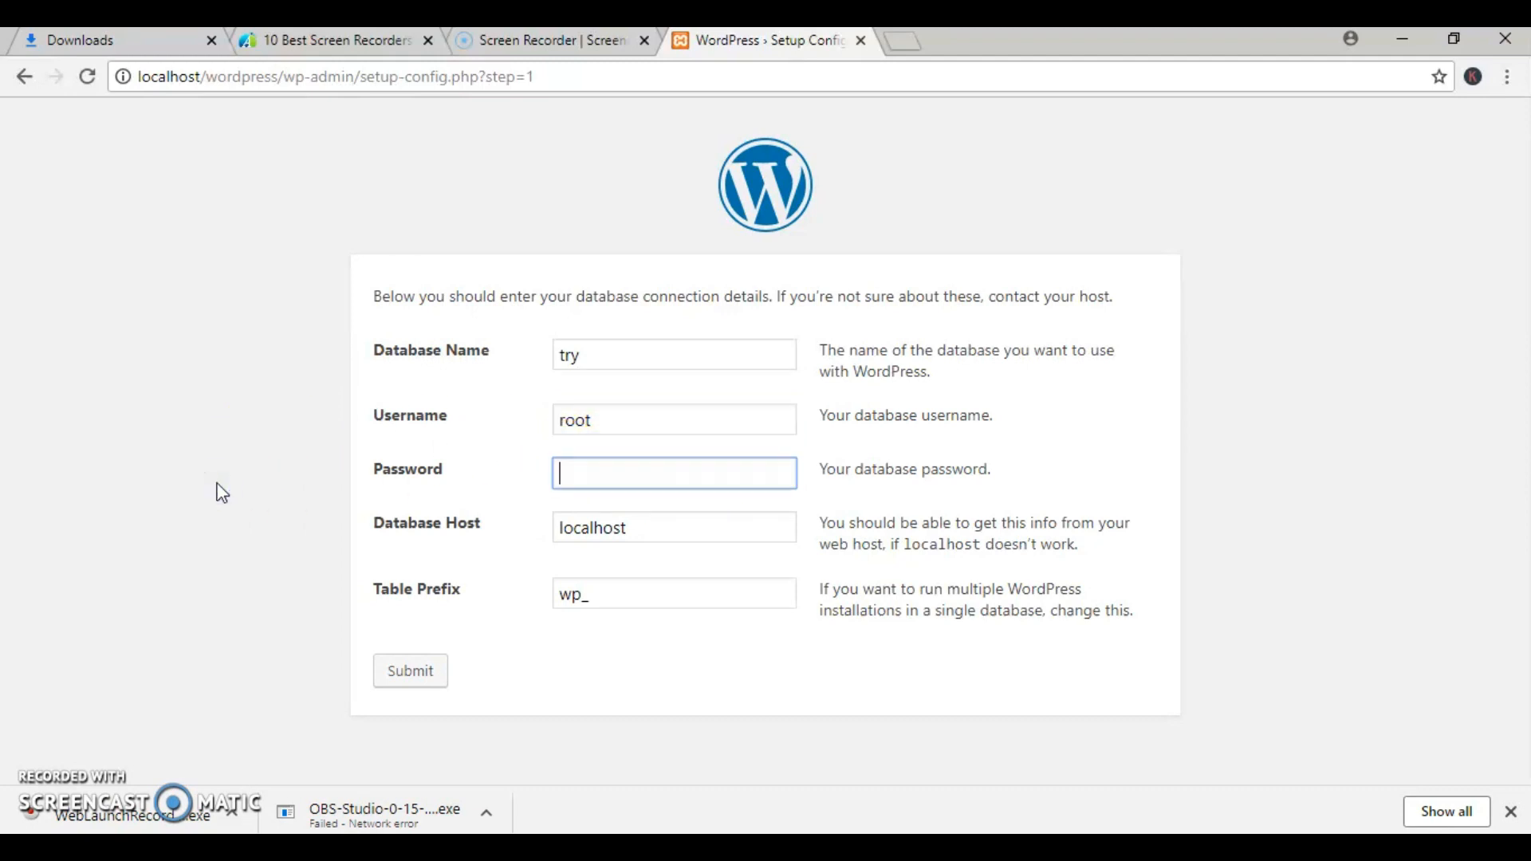
{"action": "left_click", "coordinate": [425, 668]}
{"action": "left_click", "coordinate": [426, 664]}
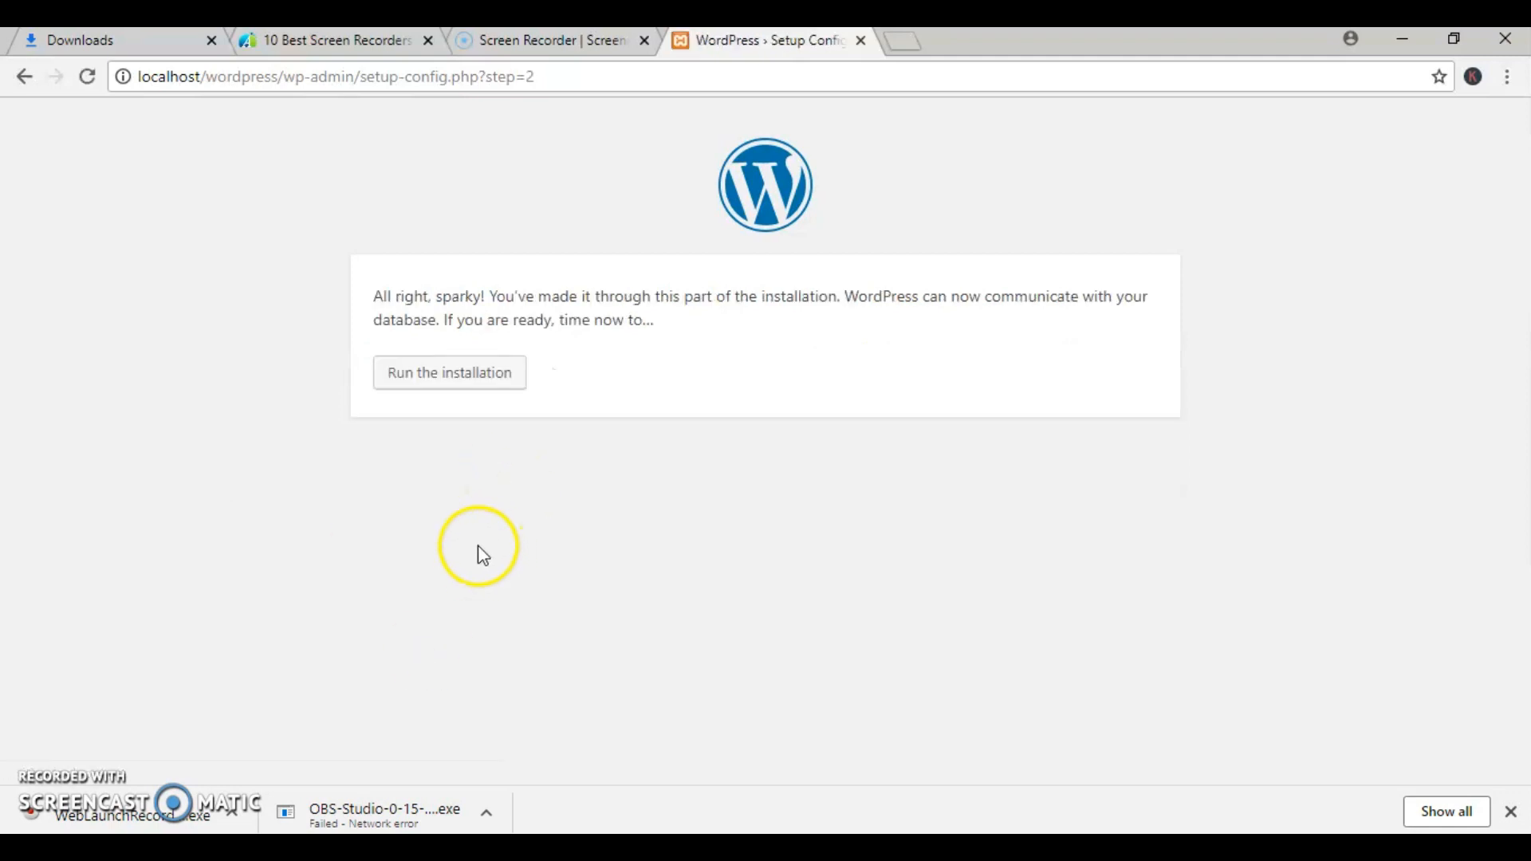
- Run the WordPress installation and set the site title to This is My first website
{"action": "left_click_drag", "start_coordinate": [351, 360], "coordinate": [499, 429]}
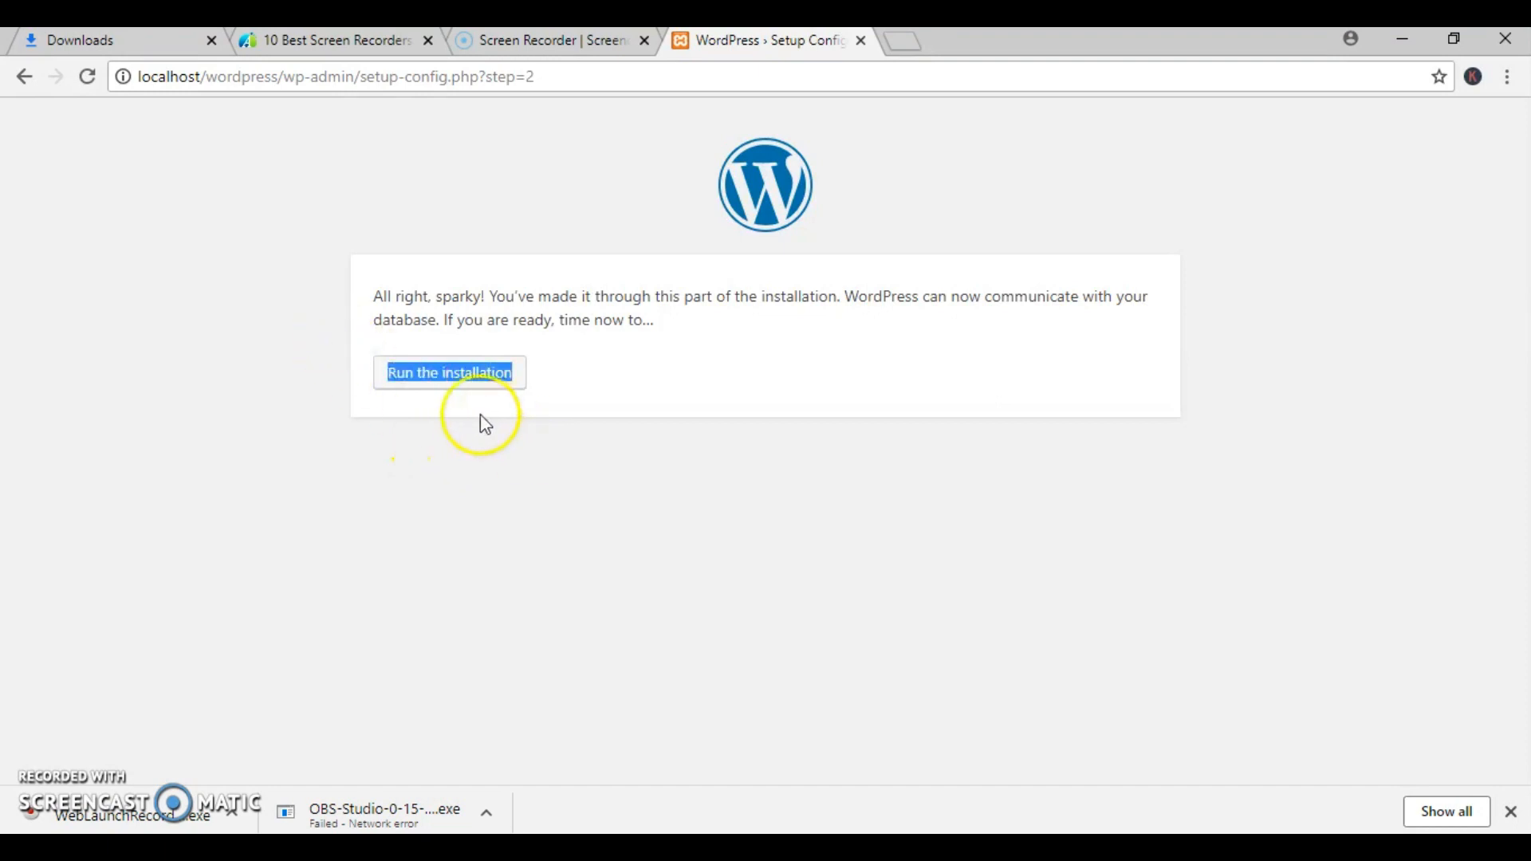
{"action": "left_click", "coordinate": [440, 378]}
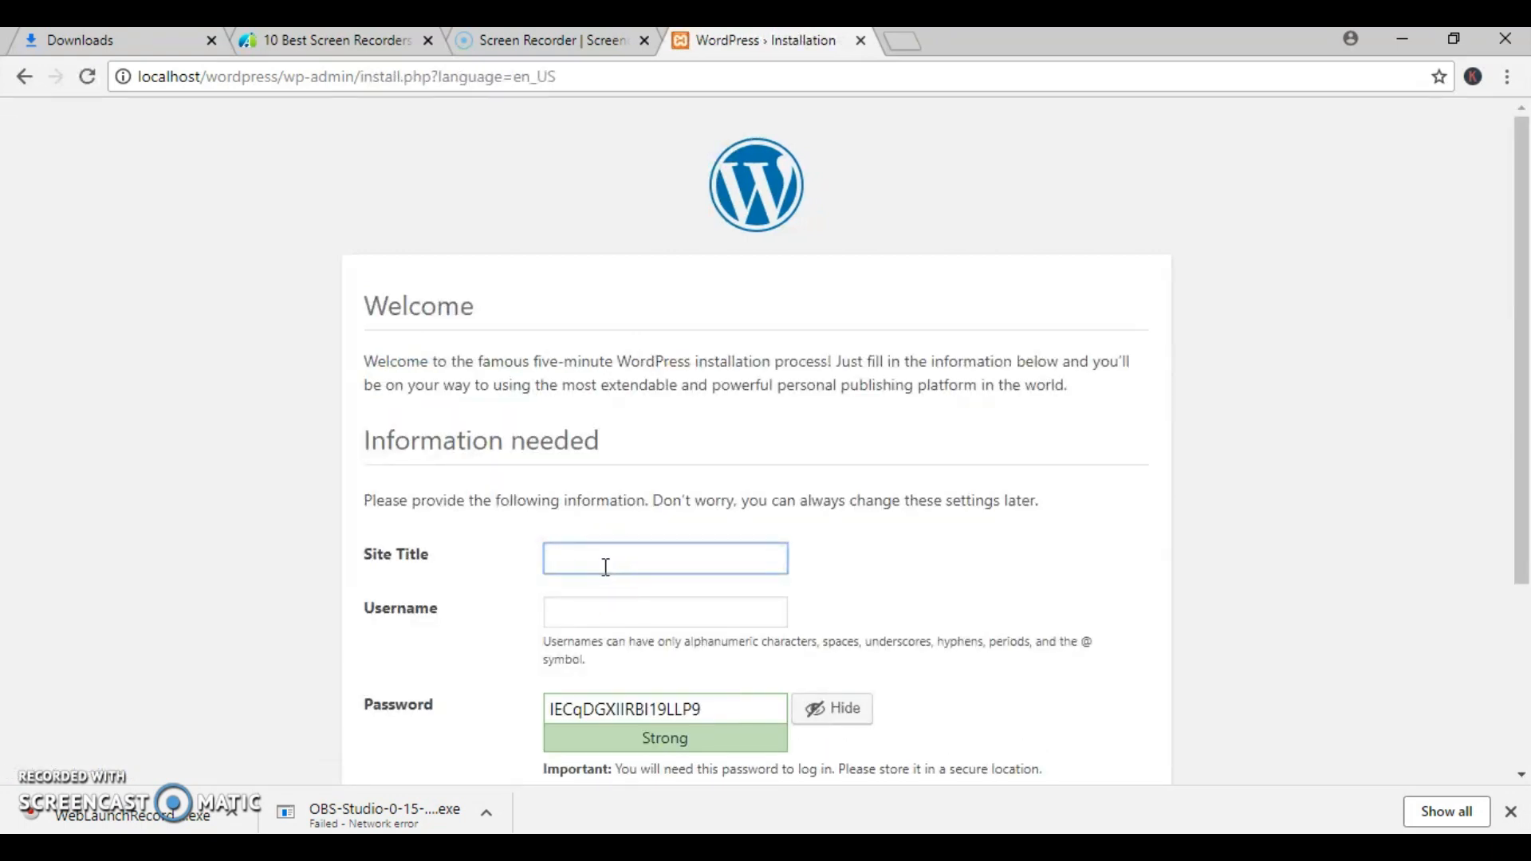
{"action": "type", "text": "this"}
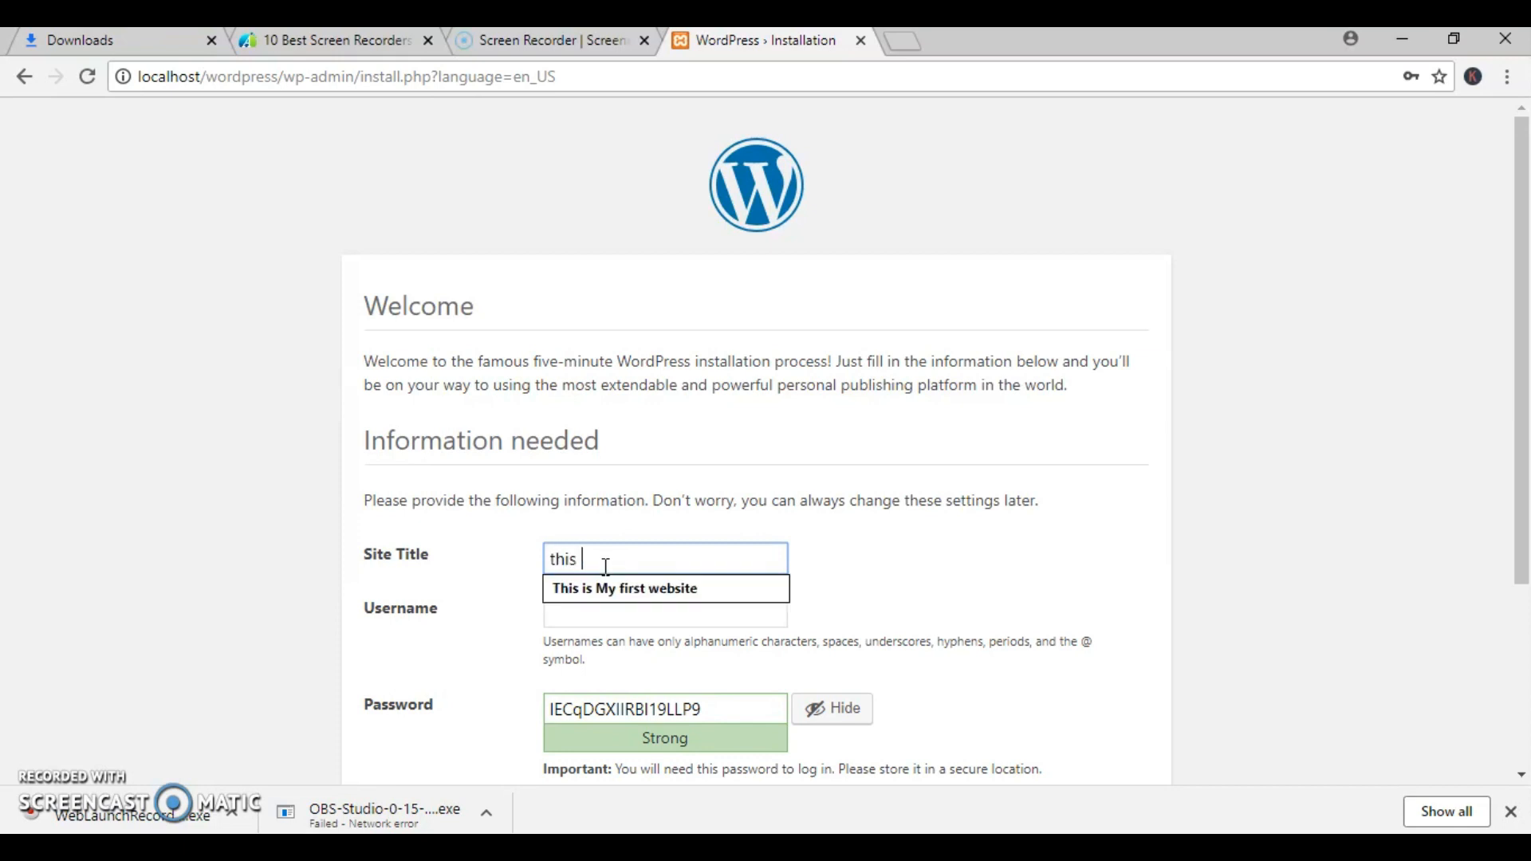
{"action": "key", "text": "Down"}
{"action": "key", "text": "Return"}
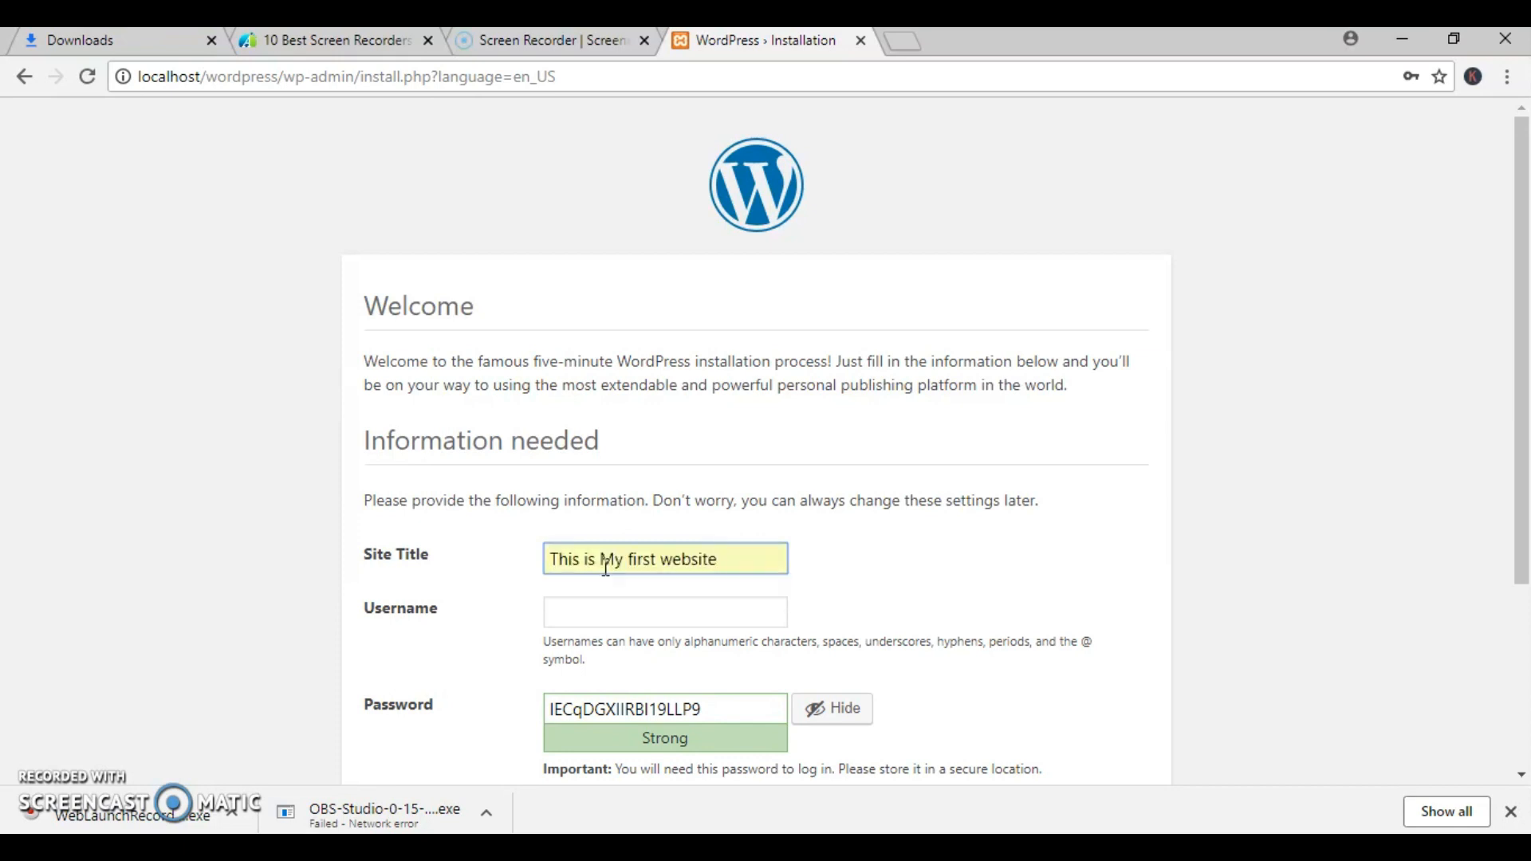
- Set the site's username to admin, replace the suggested password with the chosen account password, and confirm use of a weak password
{"action": "left_click", "coordinate": [619, 609]}
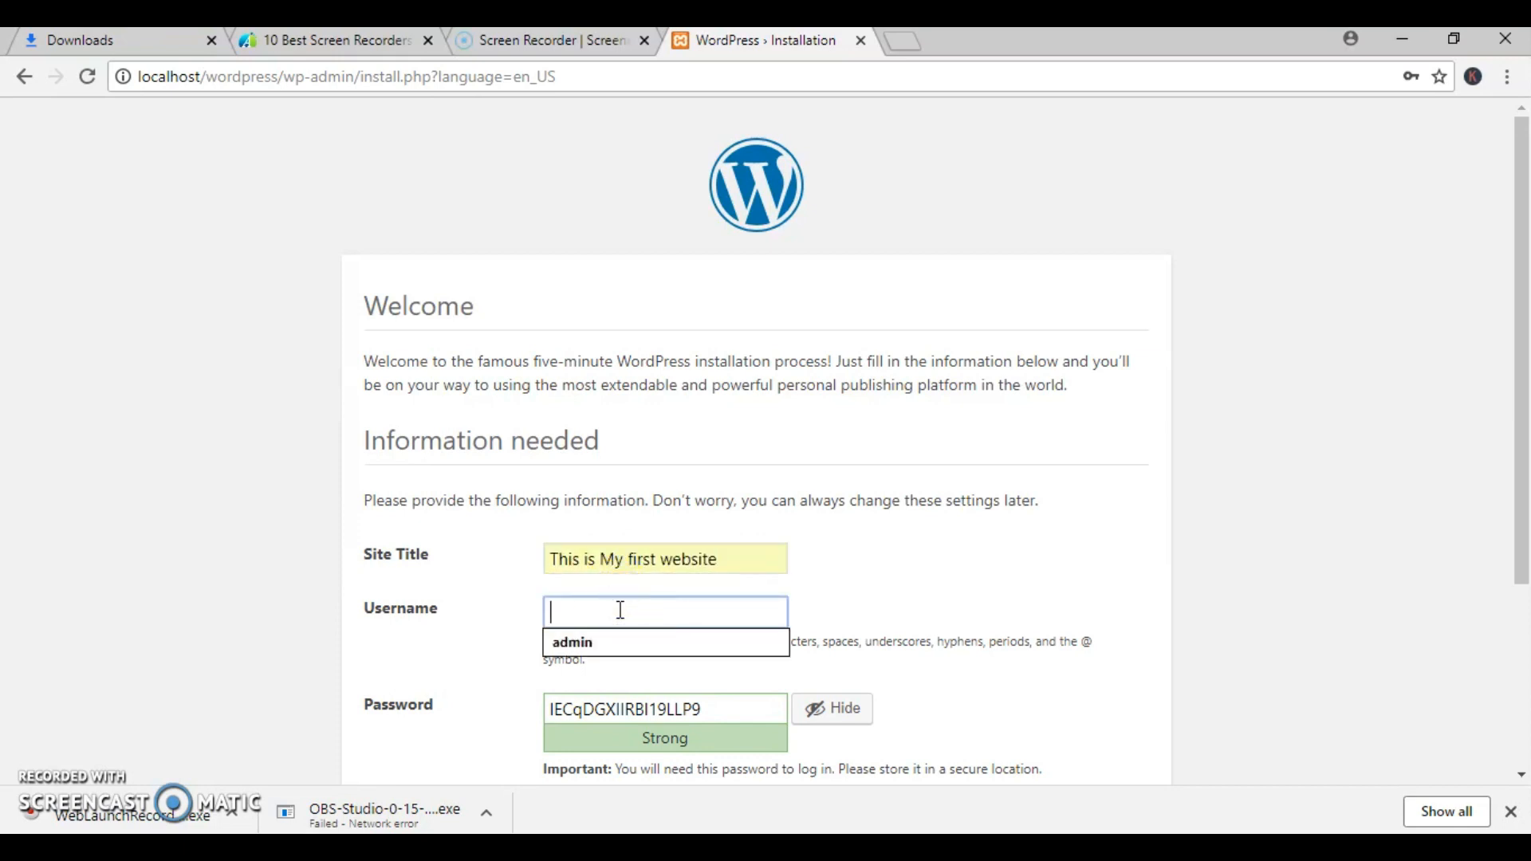
{"action": "type", "text": "admin"}
{"action": "key", "text": "Tab"}
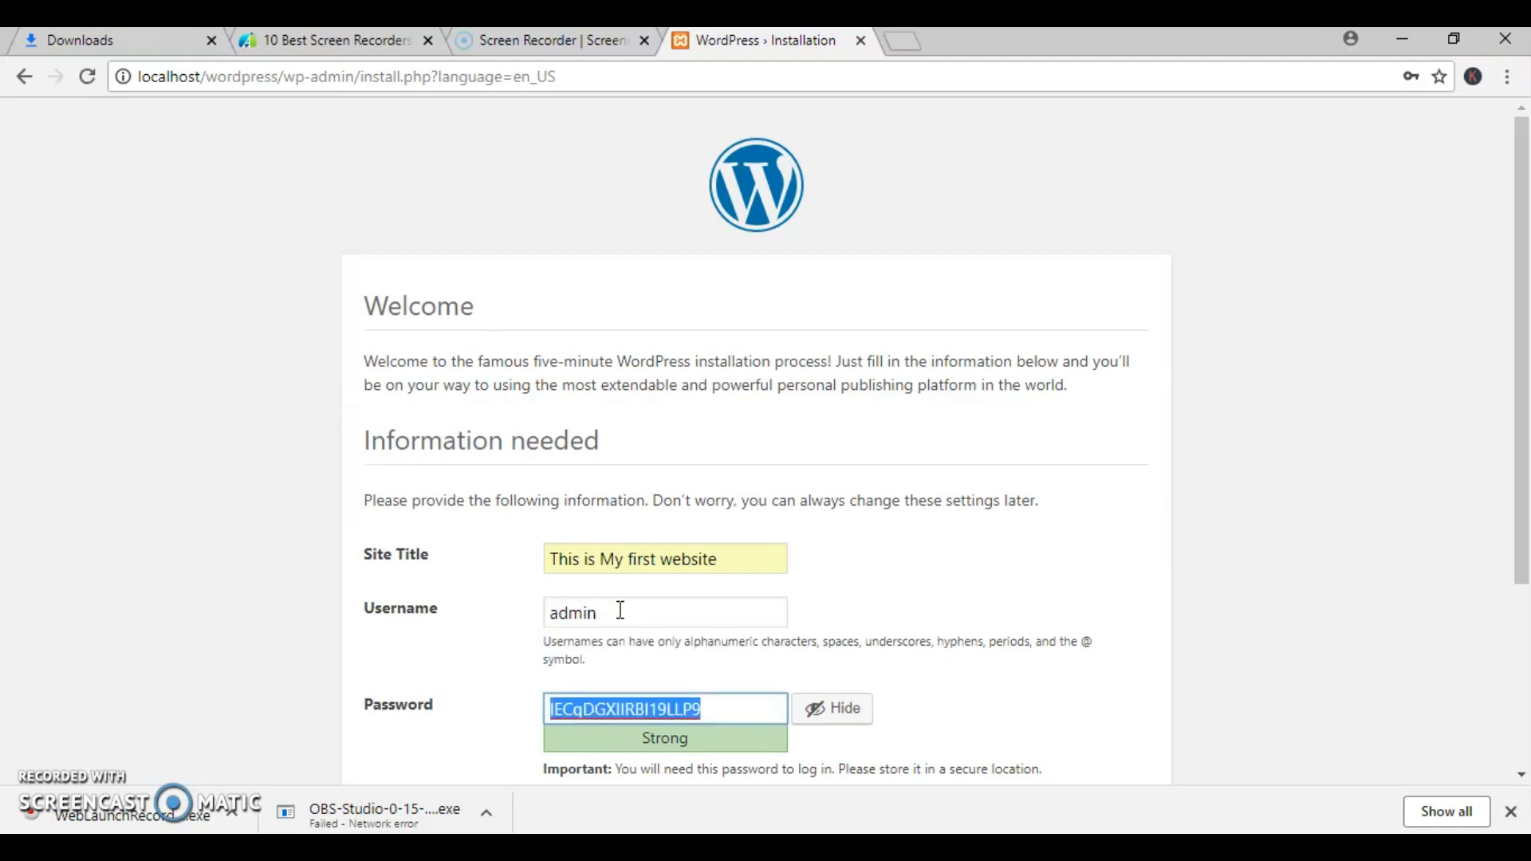
{"action": "type", "text": "admin"}
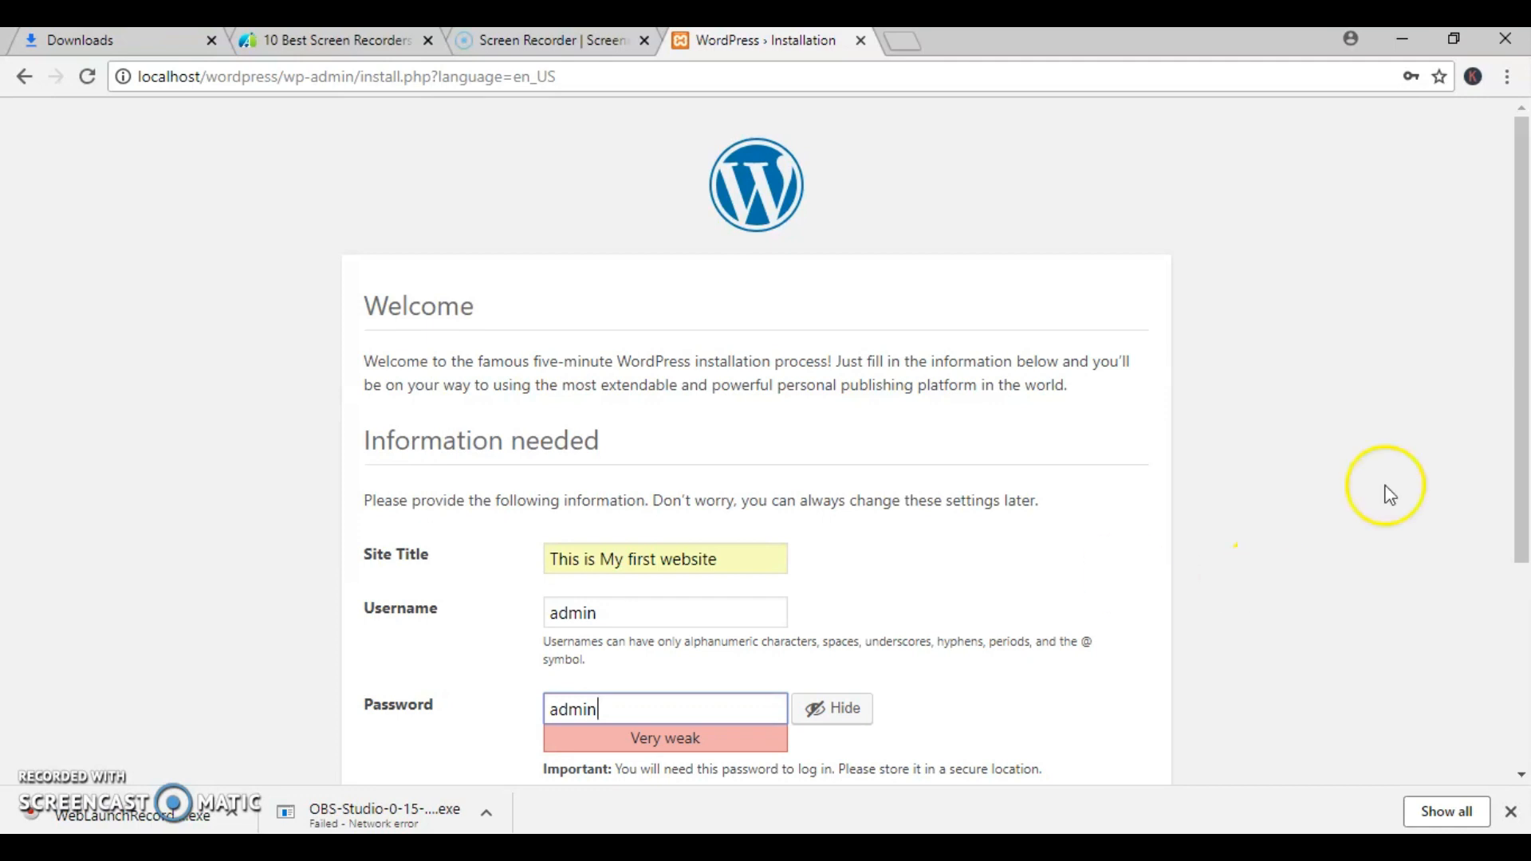
{"action": "scroll", "coordinate": [1387, 494], "scroll_direction": "down", "scroll_amount": 3}
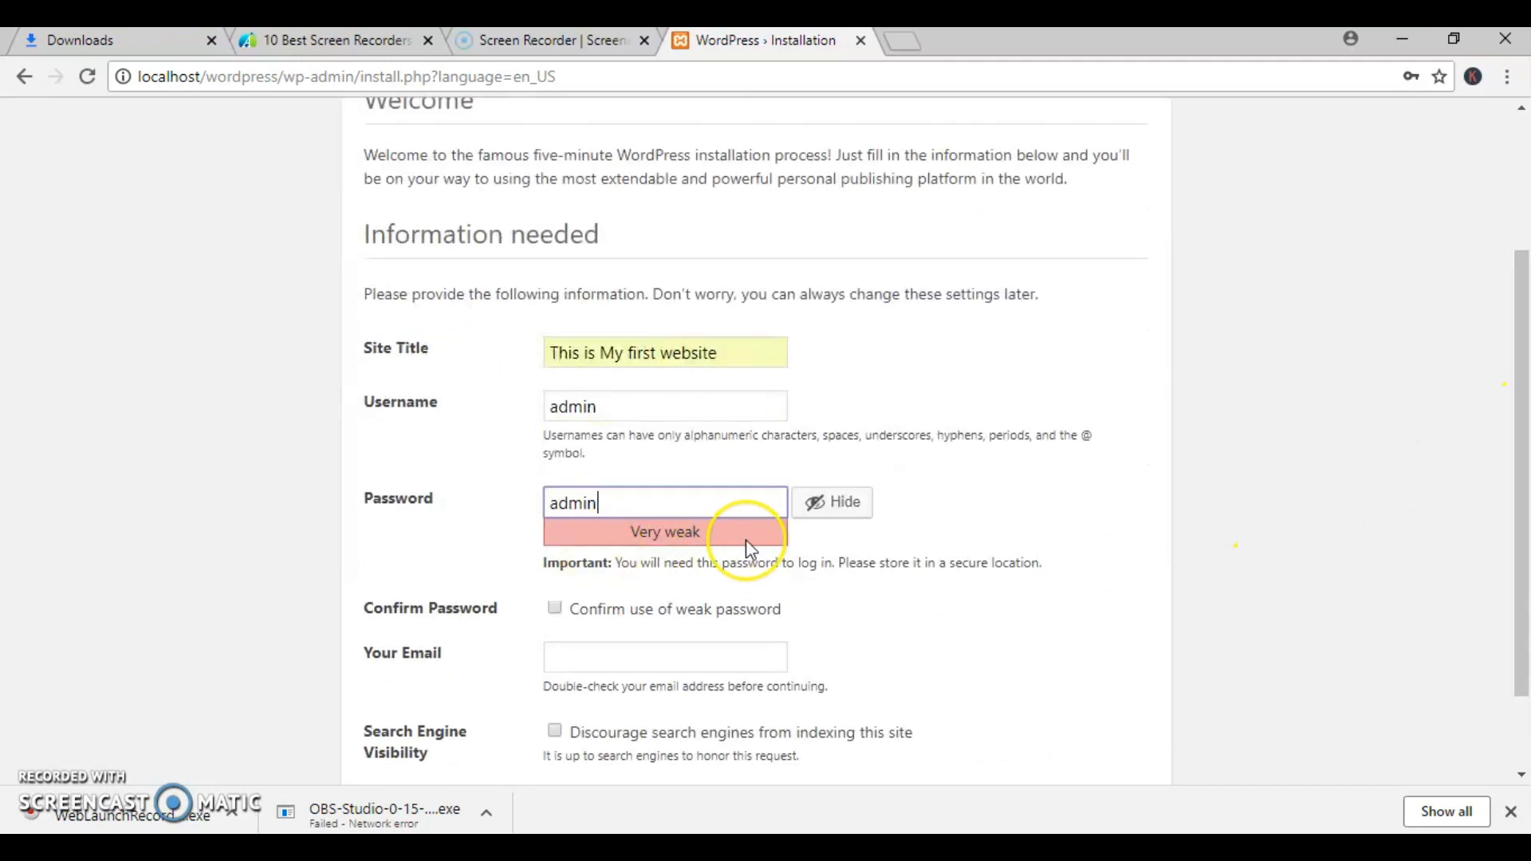
{"action": "left_click", "coordinate": [556, 603]}
- Fill in the administrator's e-mail address with the saved suggestion and install WordPress
{"action": "left_click", "coordinate": [570, 650]}
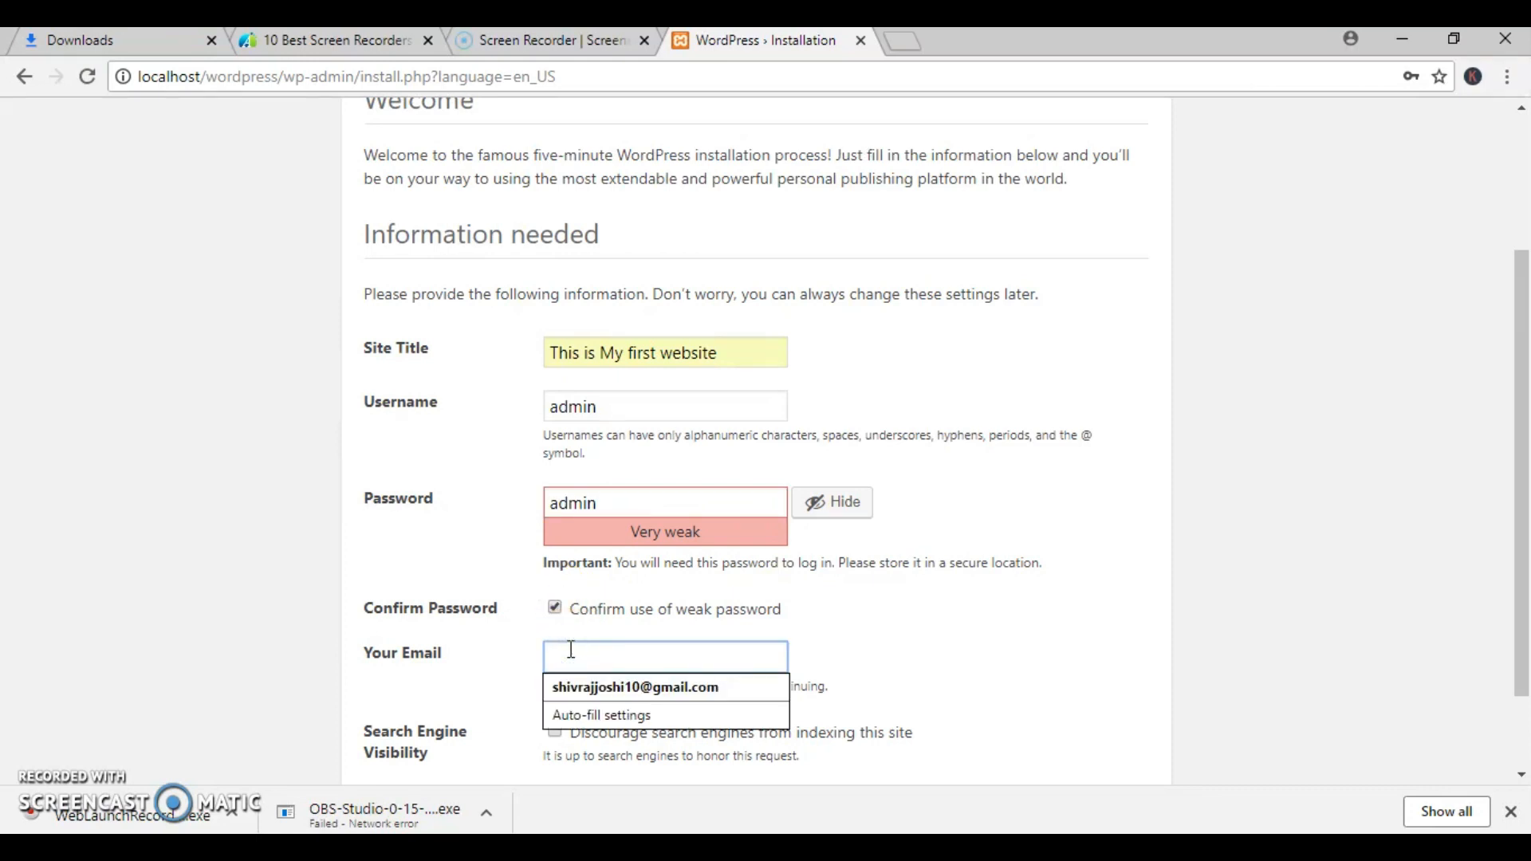
{"action": "left_click", "coordinate": [602, 687]}
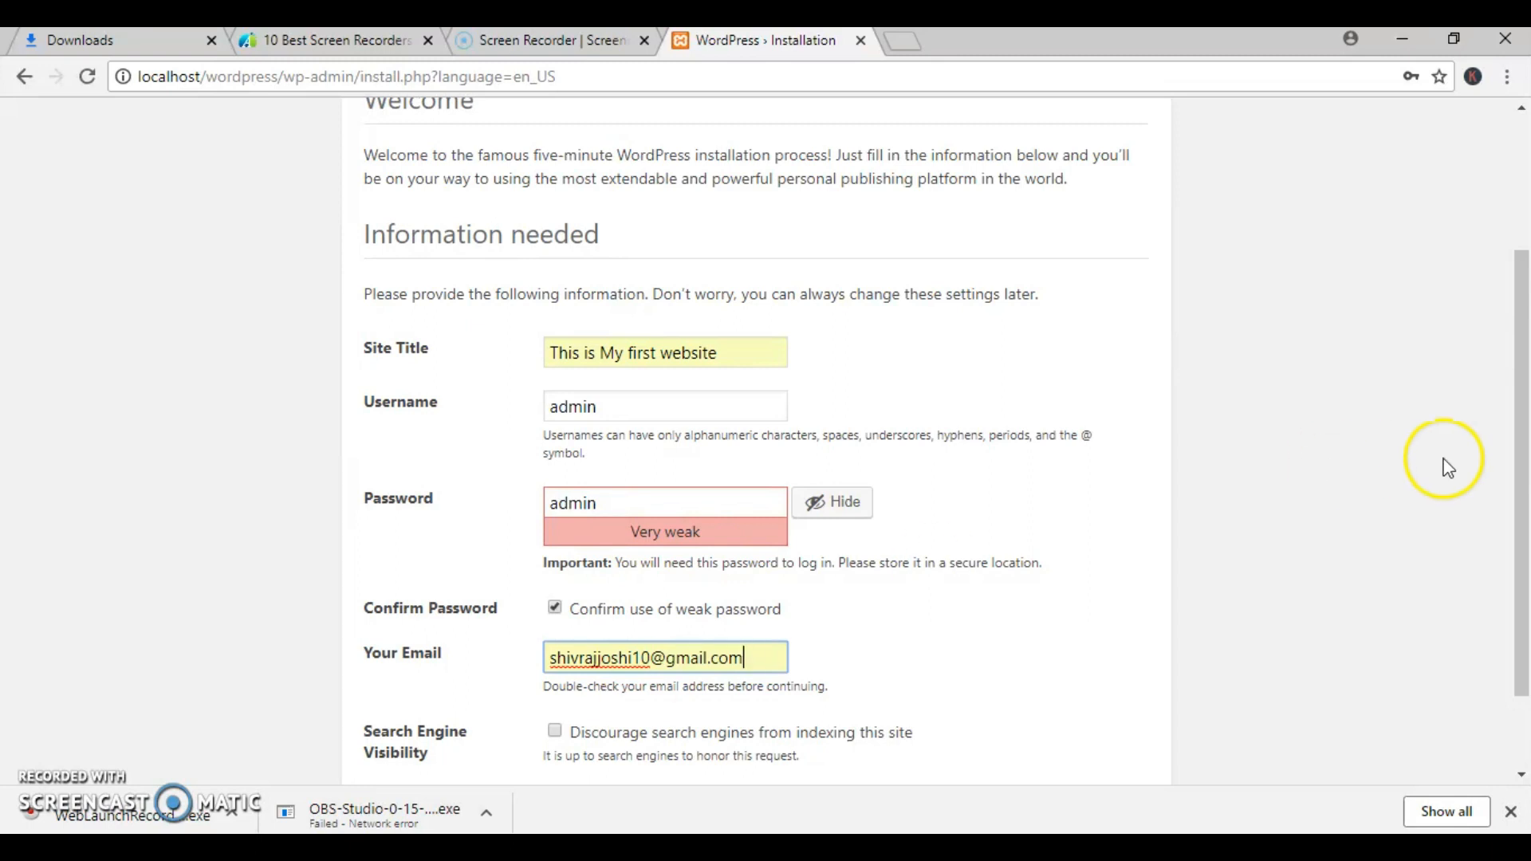
{"action": "left_click_drag", "start_coordinate": [1529, 439], "coordinate": [1527, 588]}
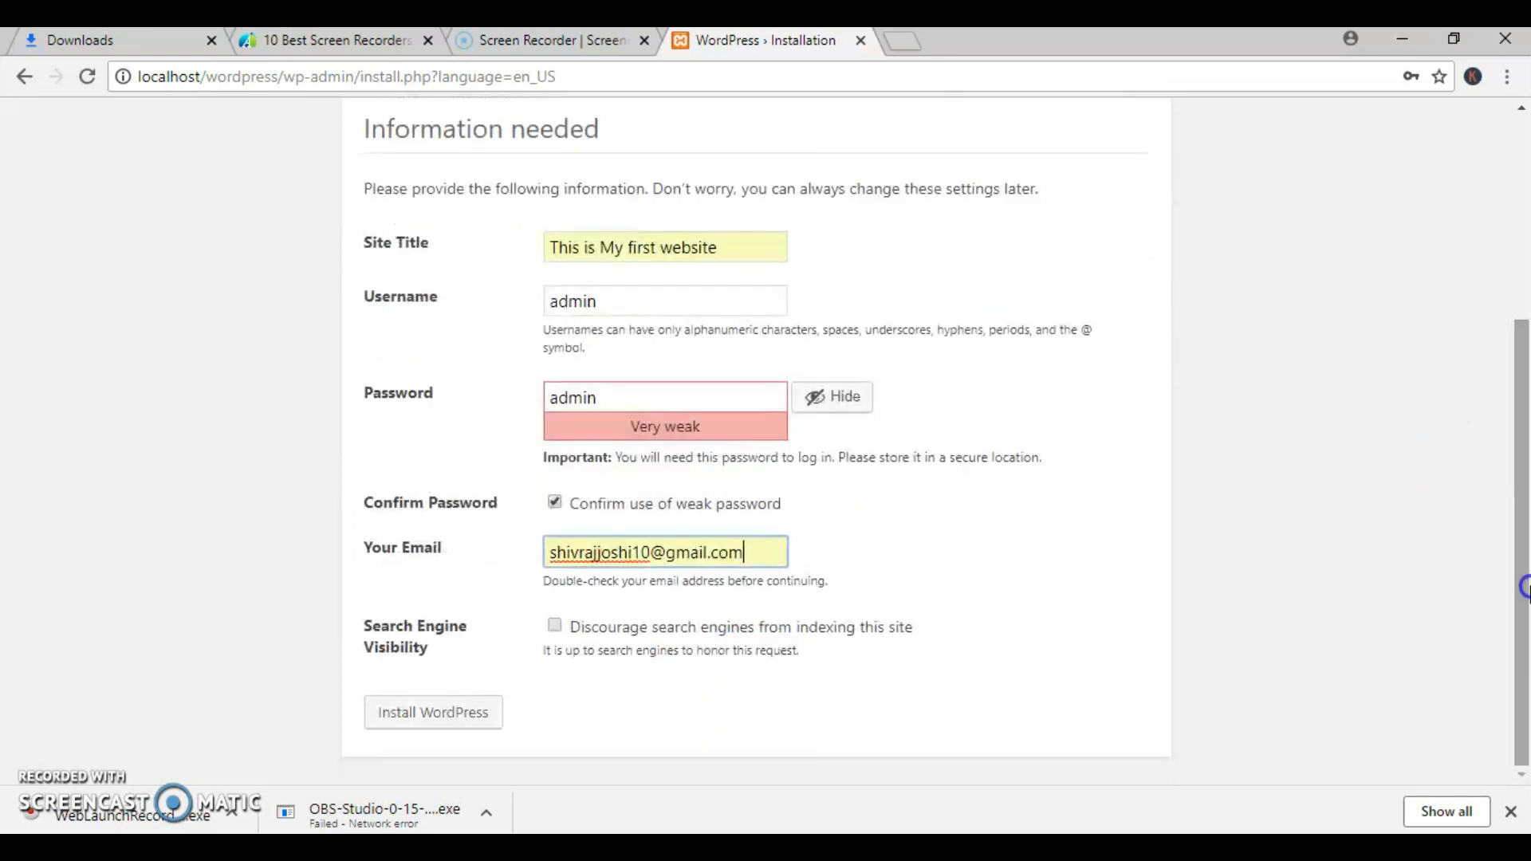
{"action": "left_click", "coordinate": [452, 723]}
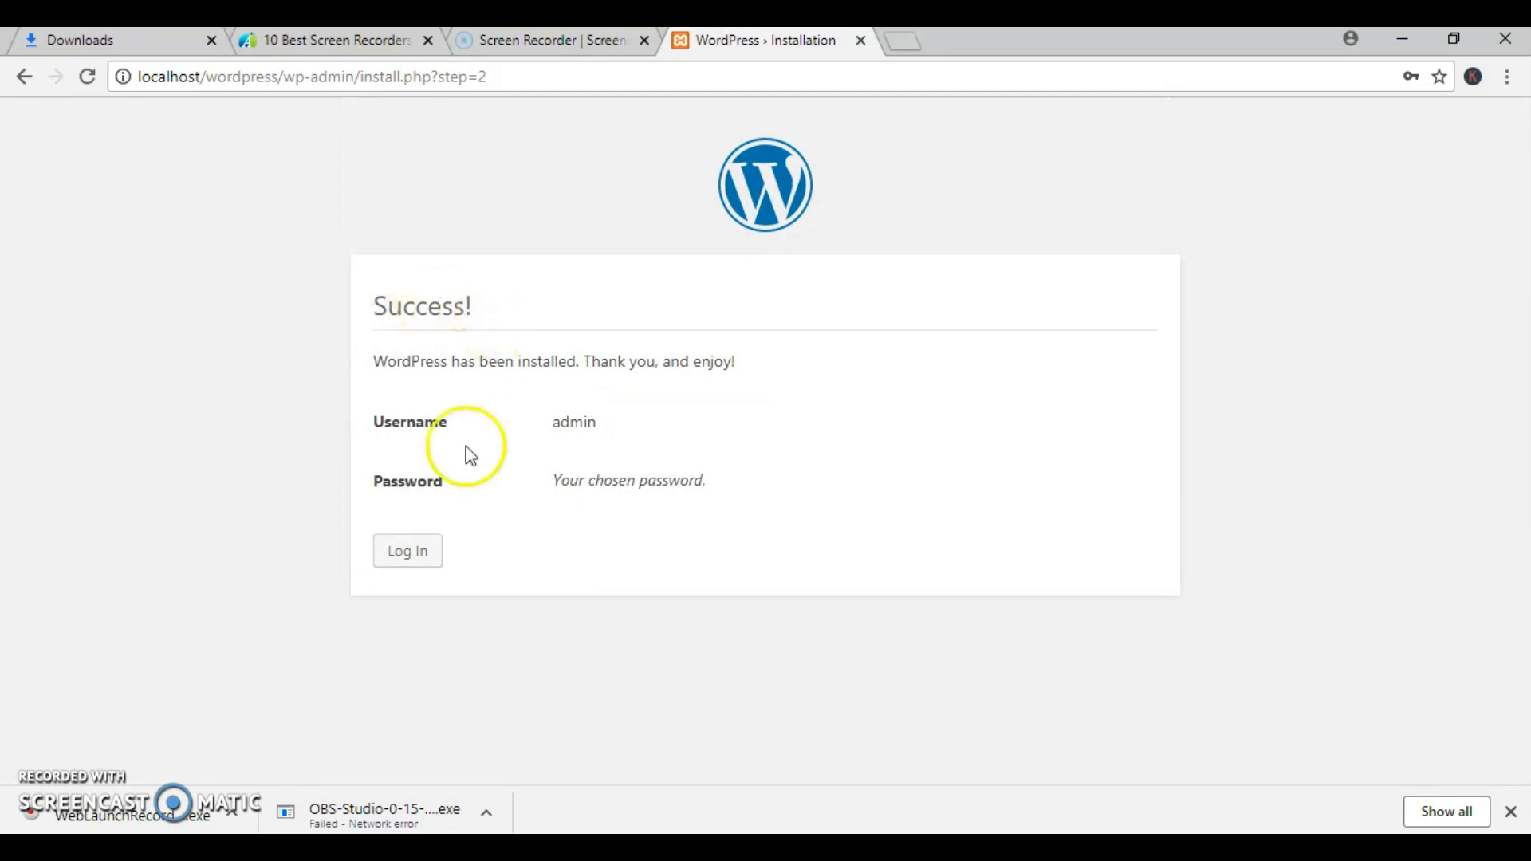
- Log in to the new WordPress site with the username admin and the account password
{"action": "left_click", "coordinate": [413, 568]}
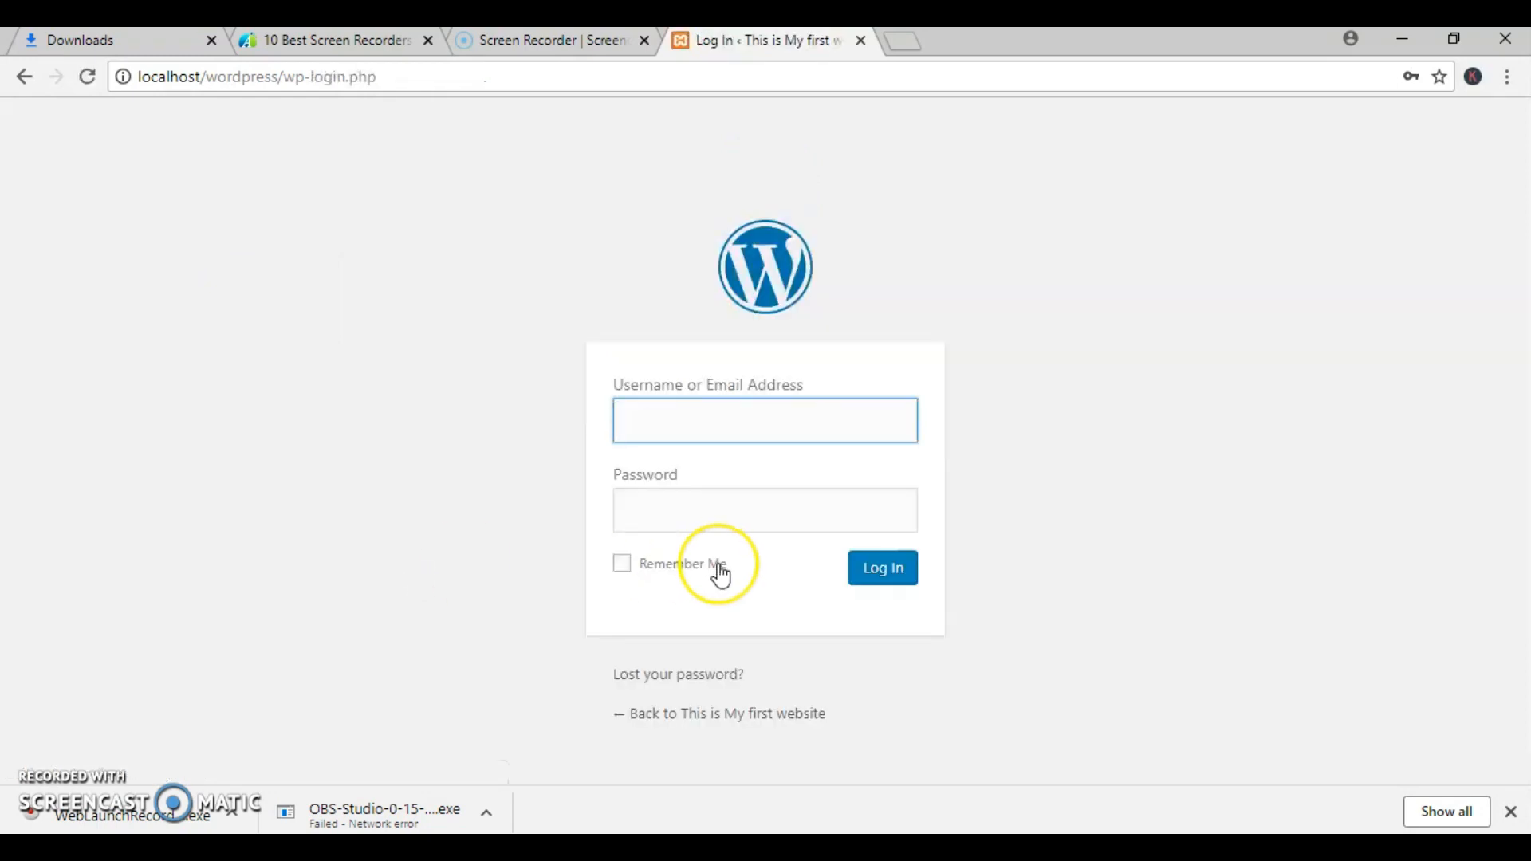
{"action": "type", "text": "admin"}
{"action": "key", "text": "Tab"}
{"action": "type", "text": "*****"}
{"action": "key", "text": "Return"}
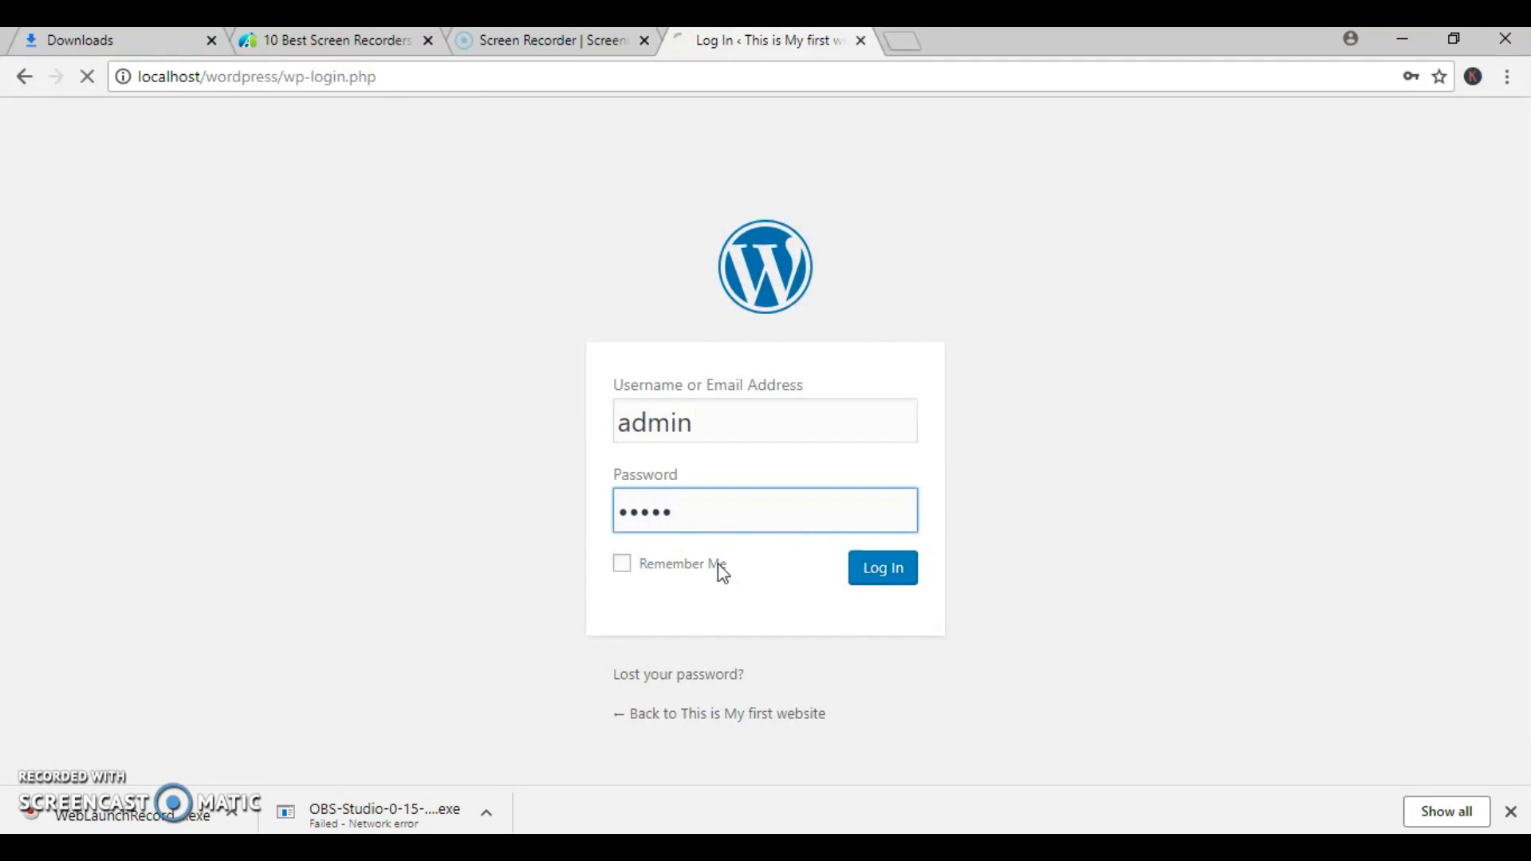